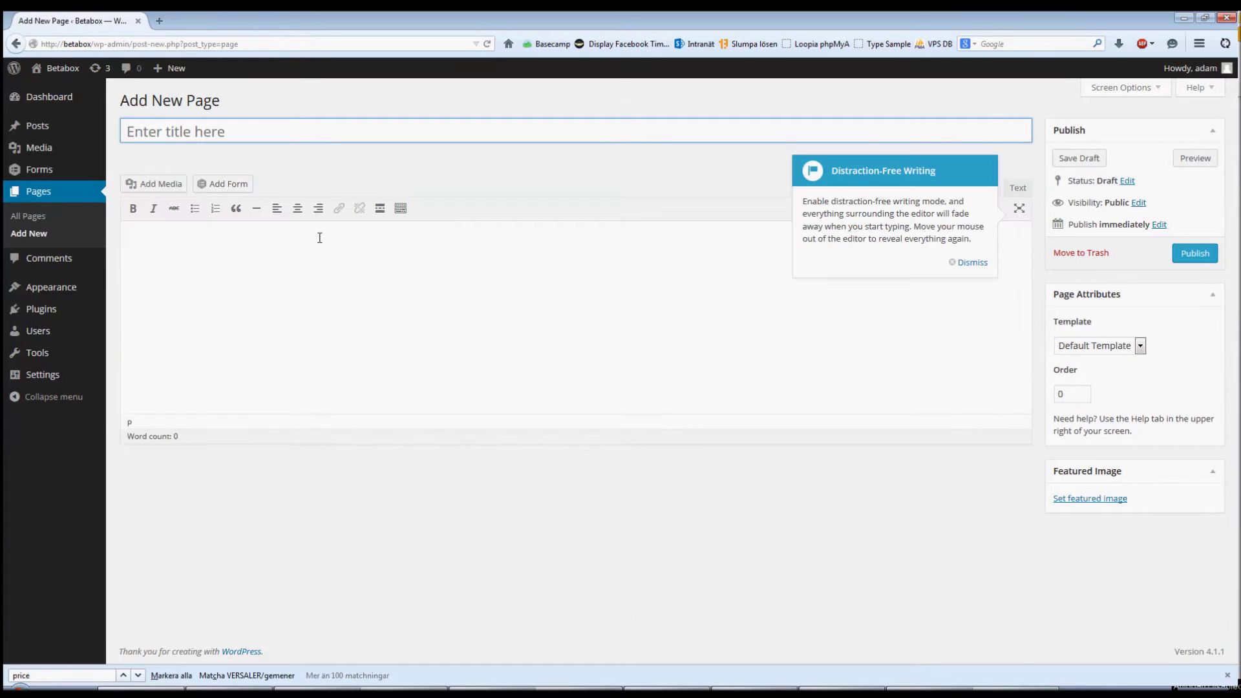
Title the new page "Demo page" and publish it with empty content
text(Demo page)
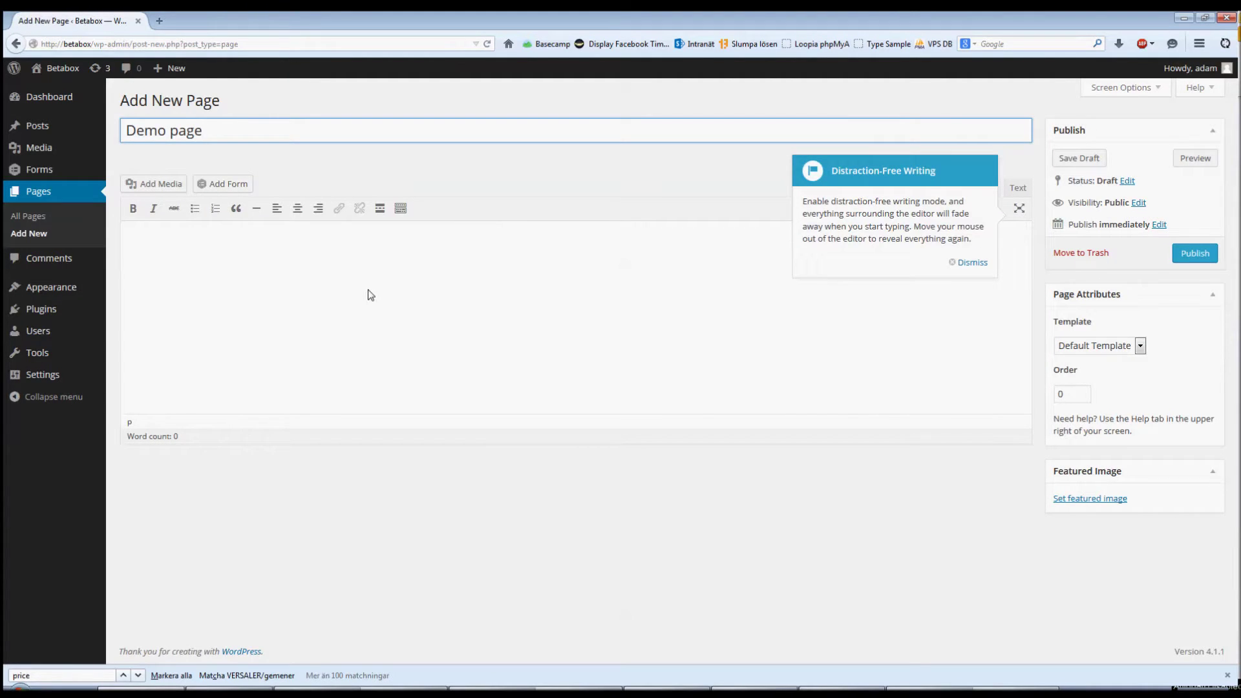
click(370, 295)
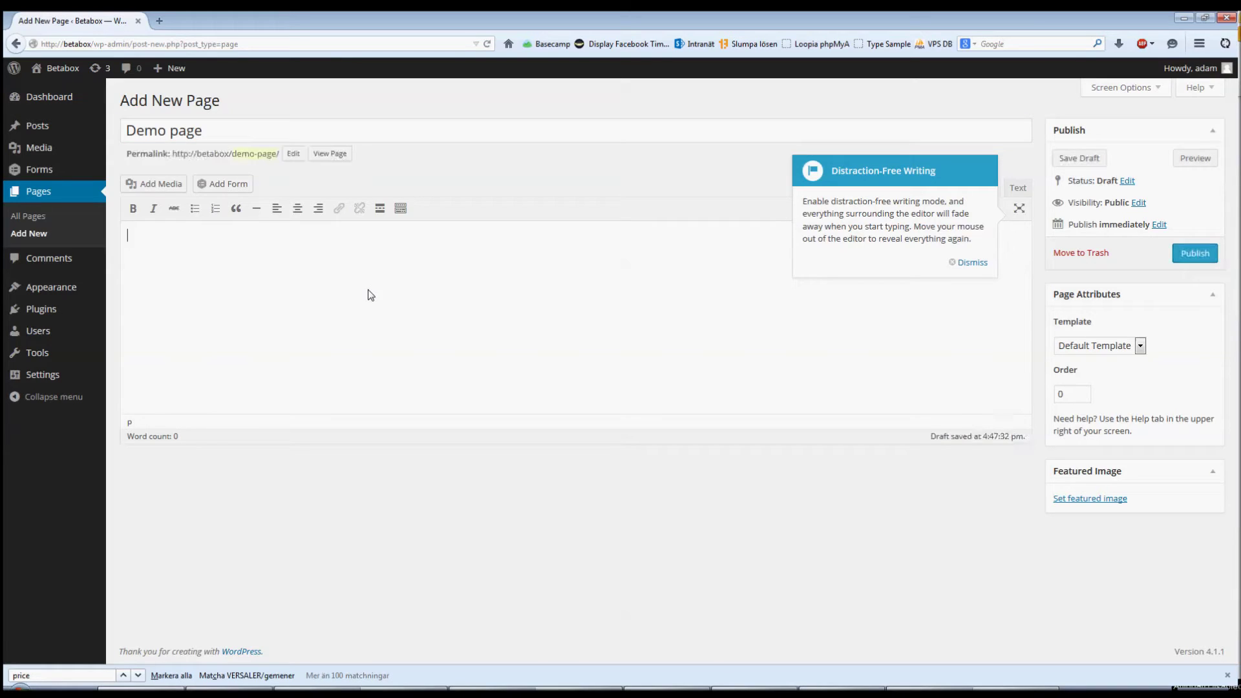
click(1192, 254)
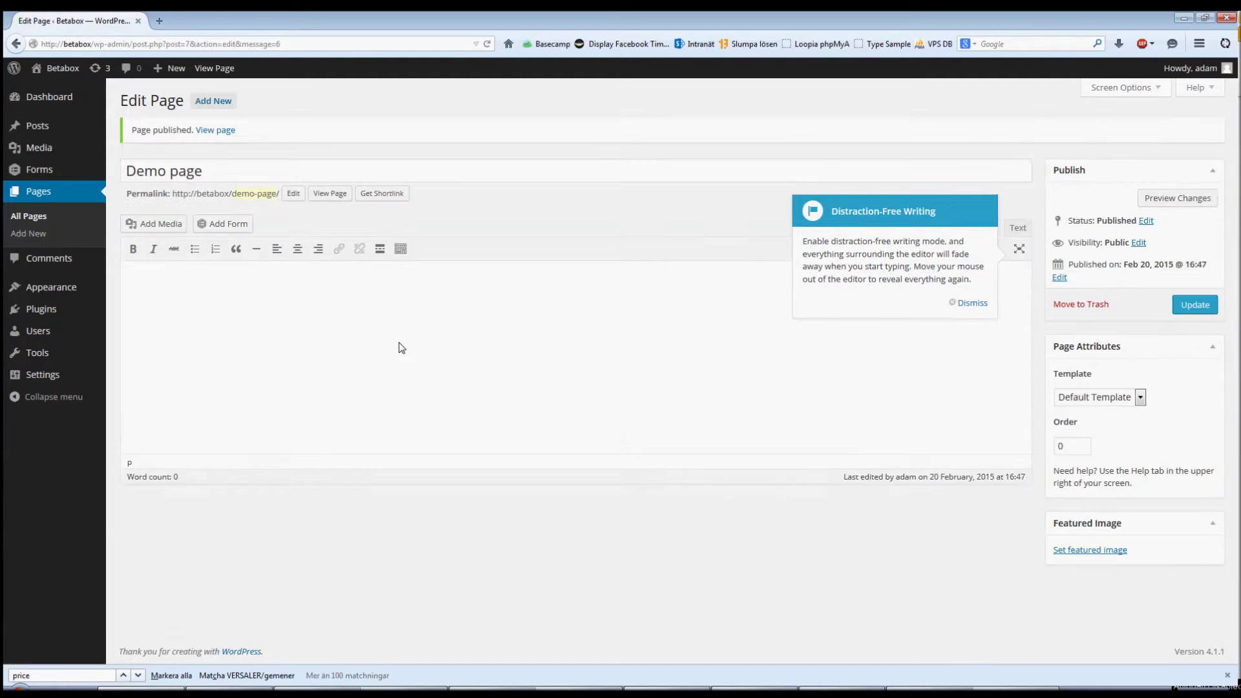
Create a new form titled "Demo form" without a description
click(50, 171)
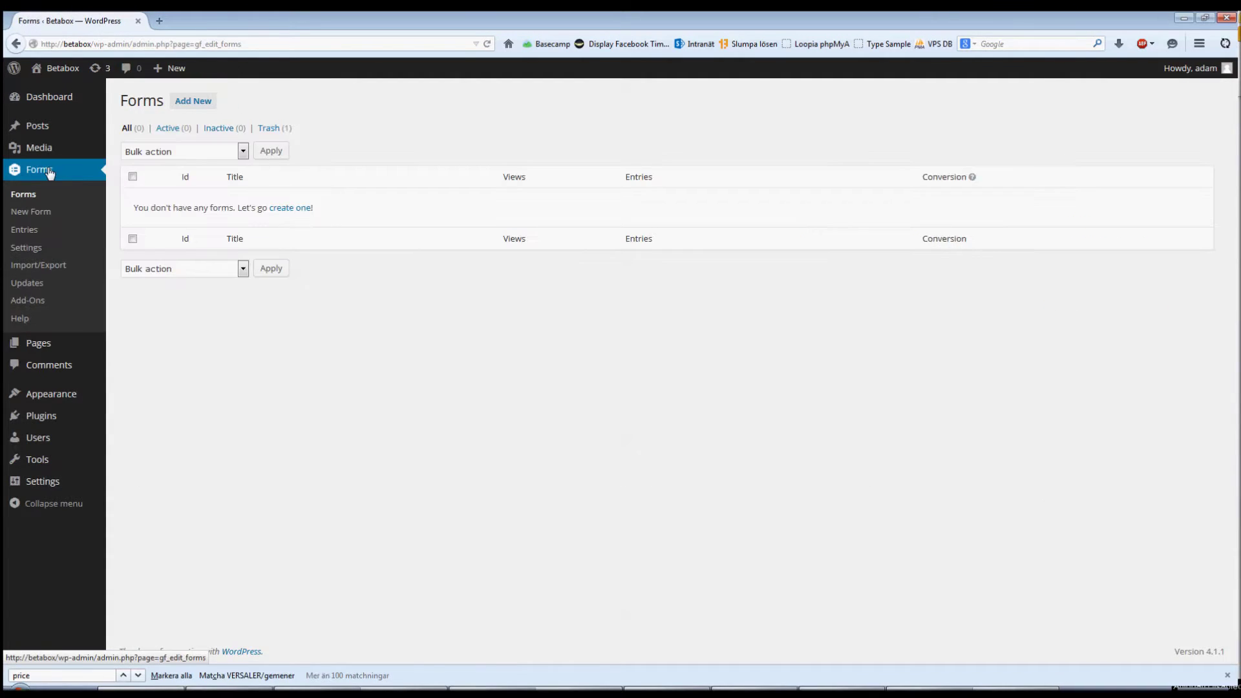
click(292, 208)
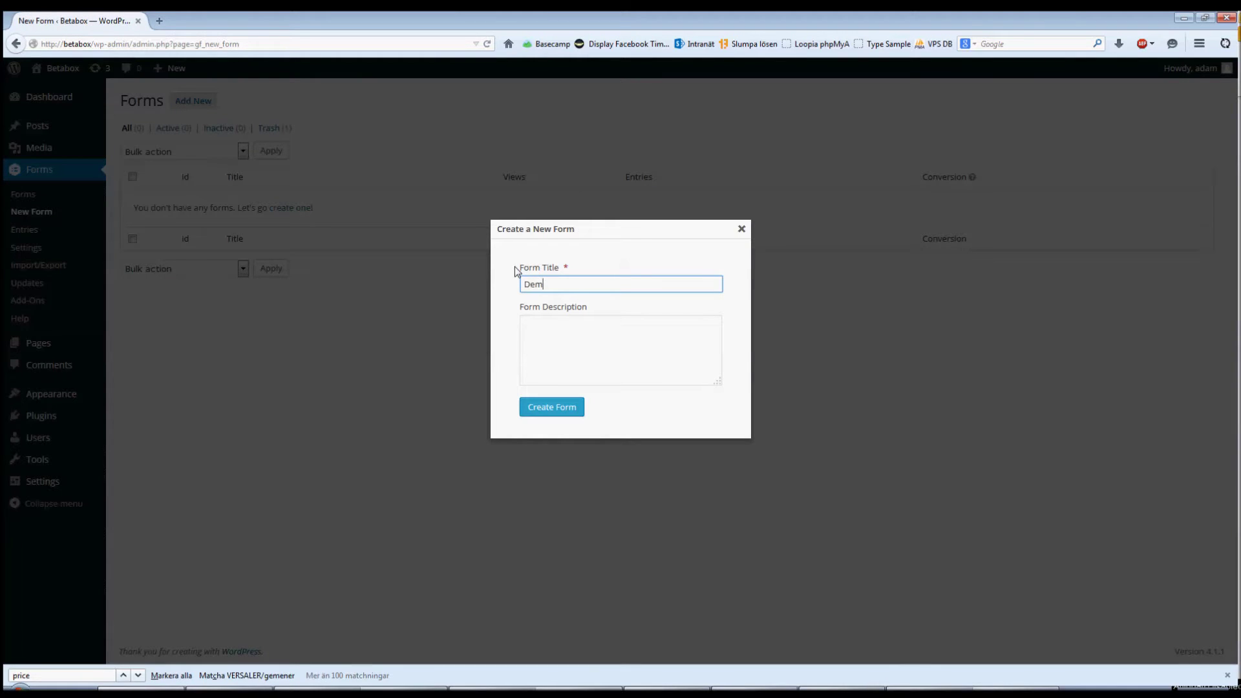
click(553, 407)
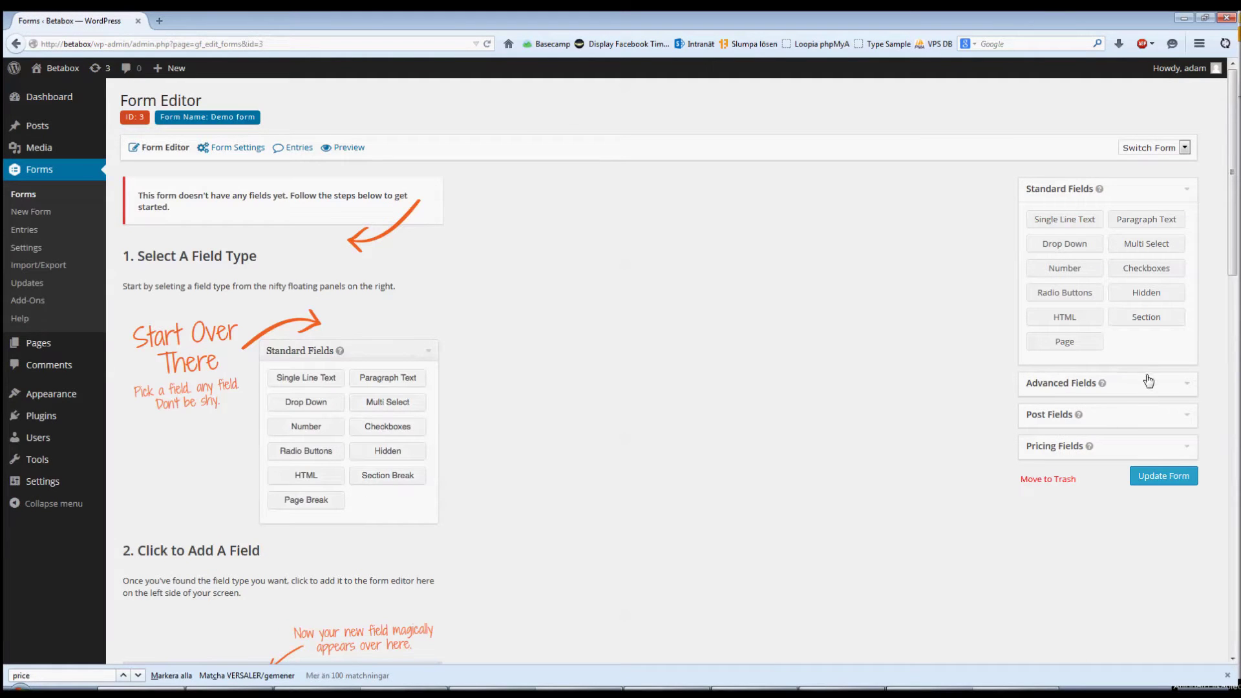
Add a single line text field to the form and label it "Name"
click(1073, 221)
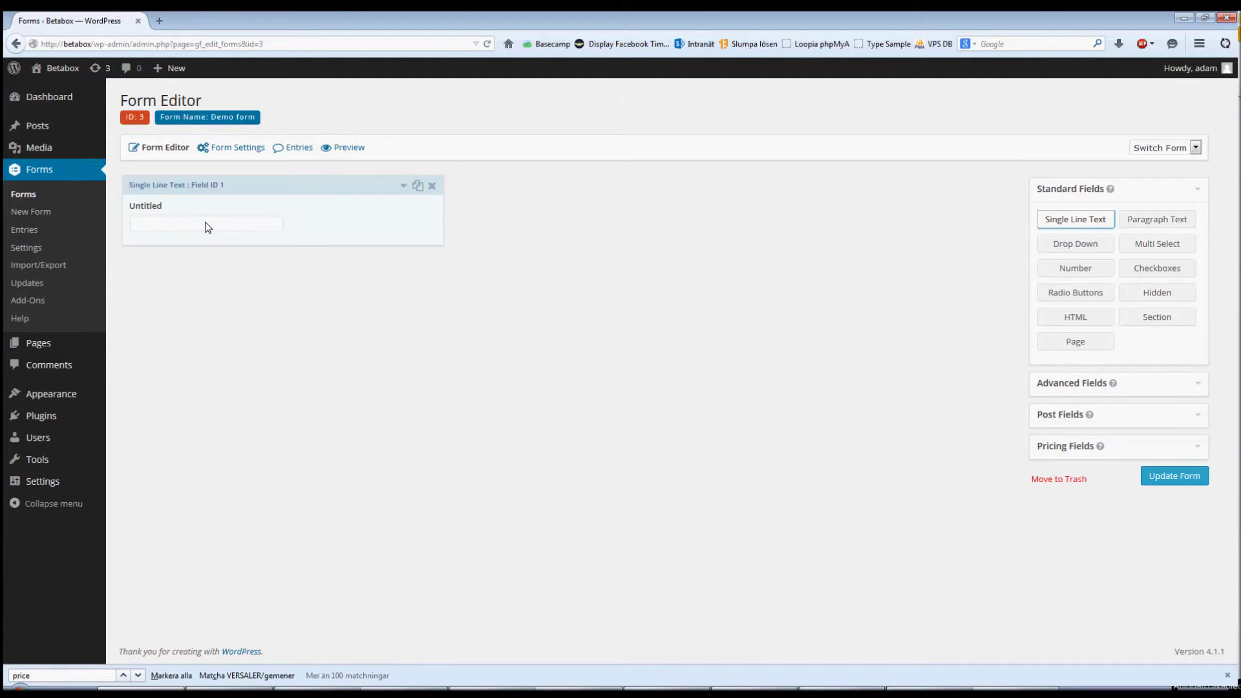
click(170, 186)
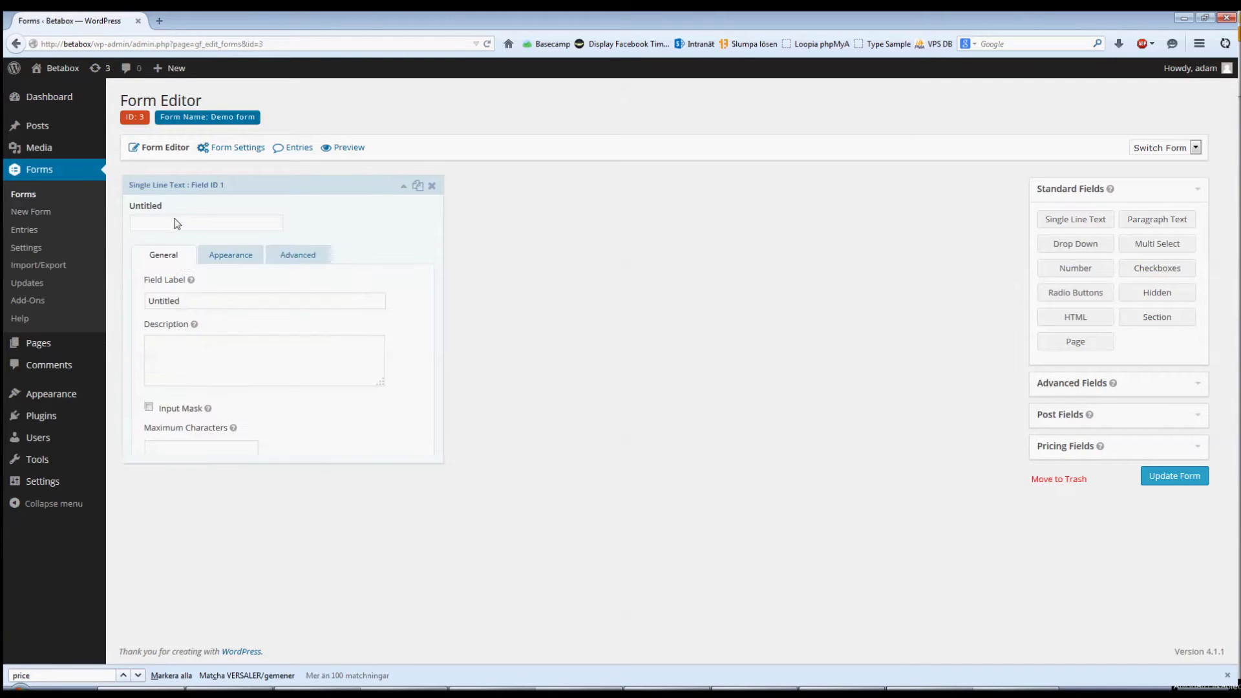
double_click(168, 299)
text(N)
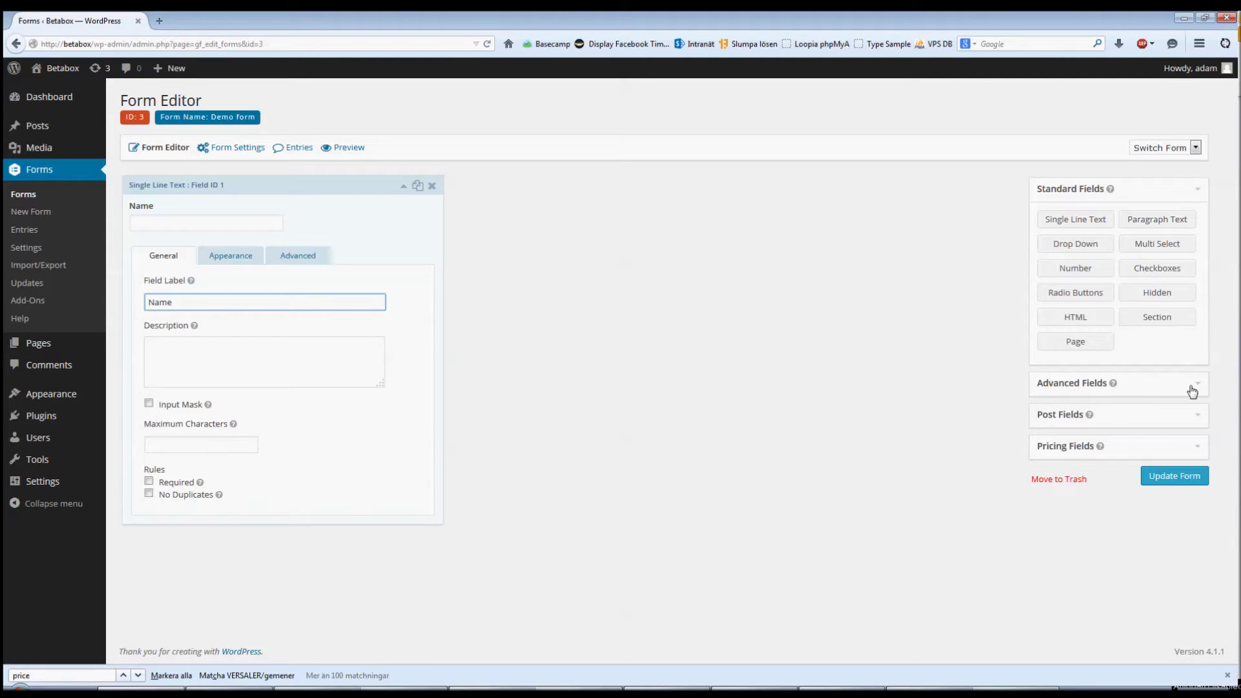
text(ame)
Add a second single line text field labelled "Age" and an advanced Email field below it
click(1076, 221)
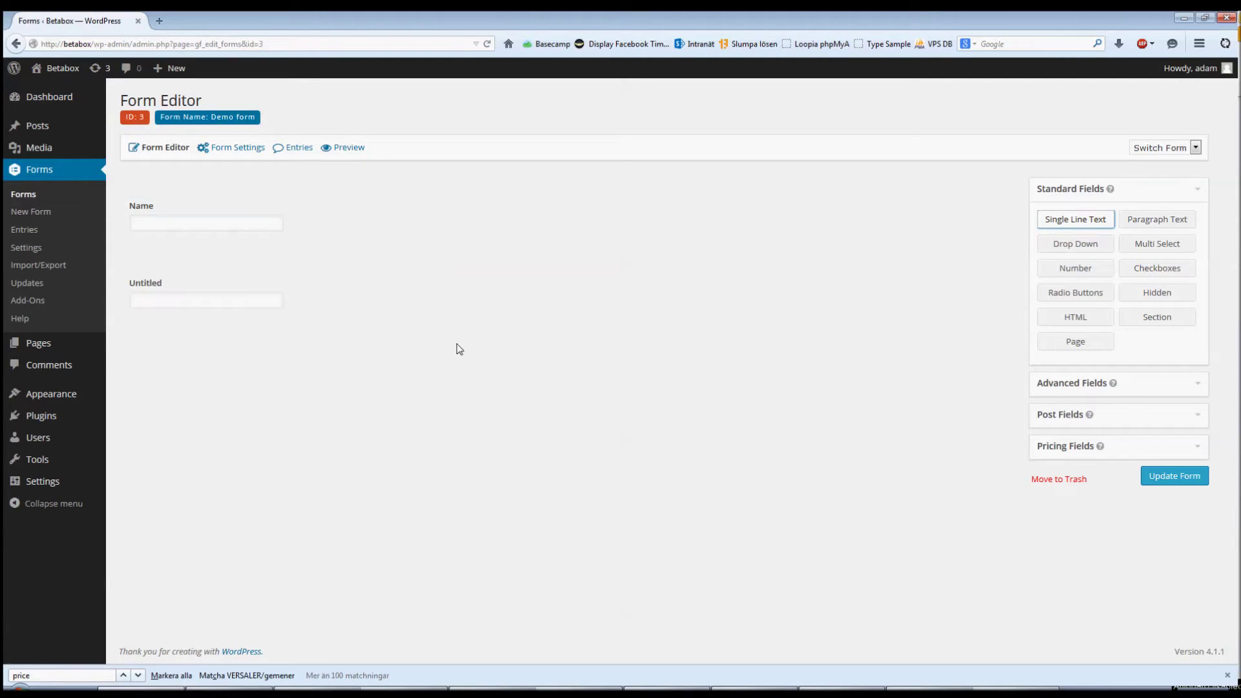
click(183, 261)
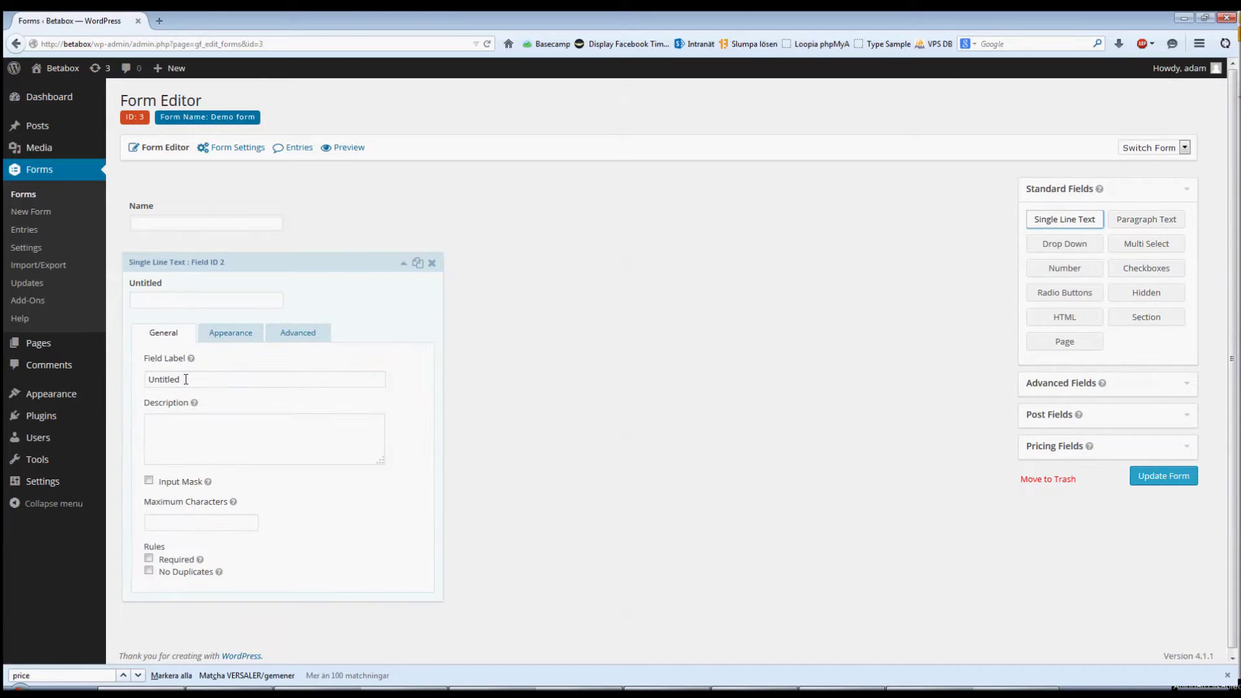
text(Age)
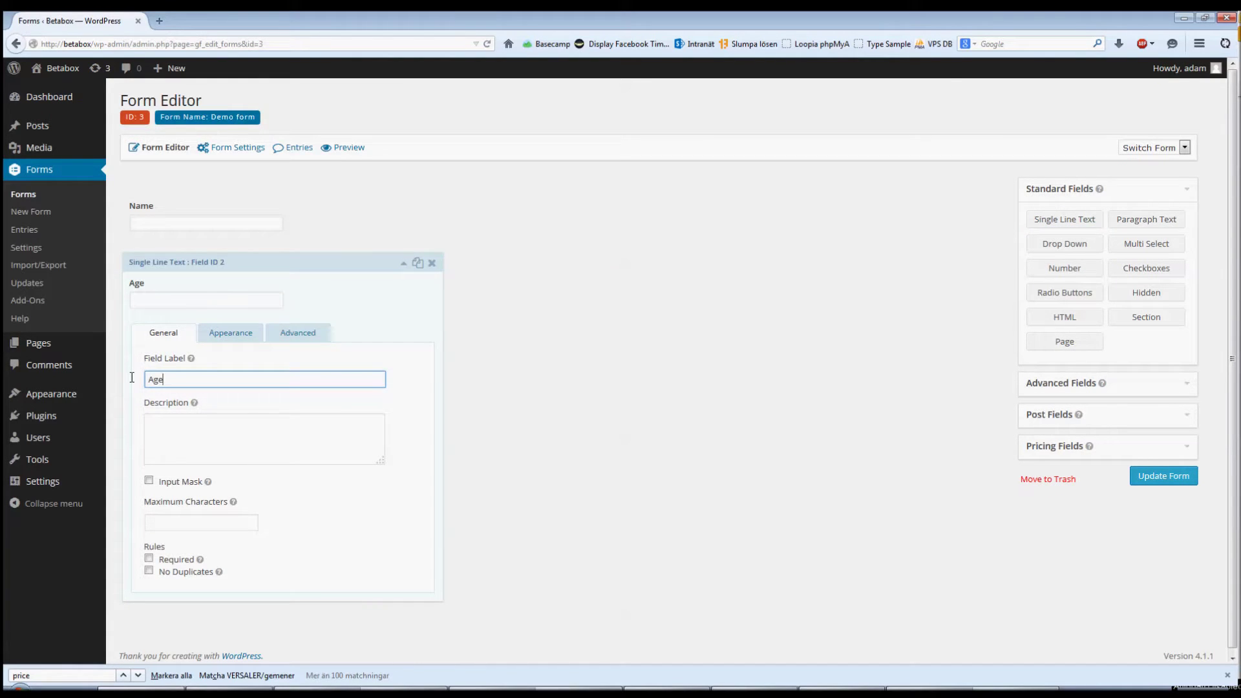
click(1188, 388)
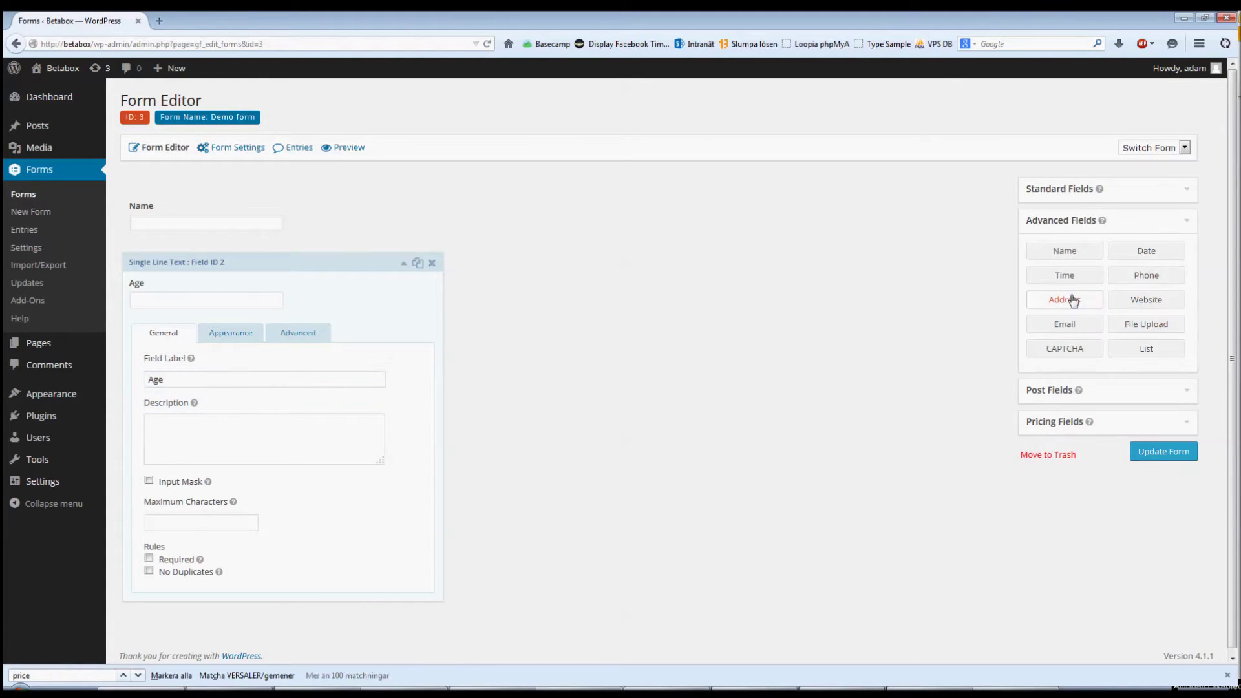
click(1069, 324)
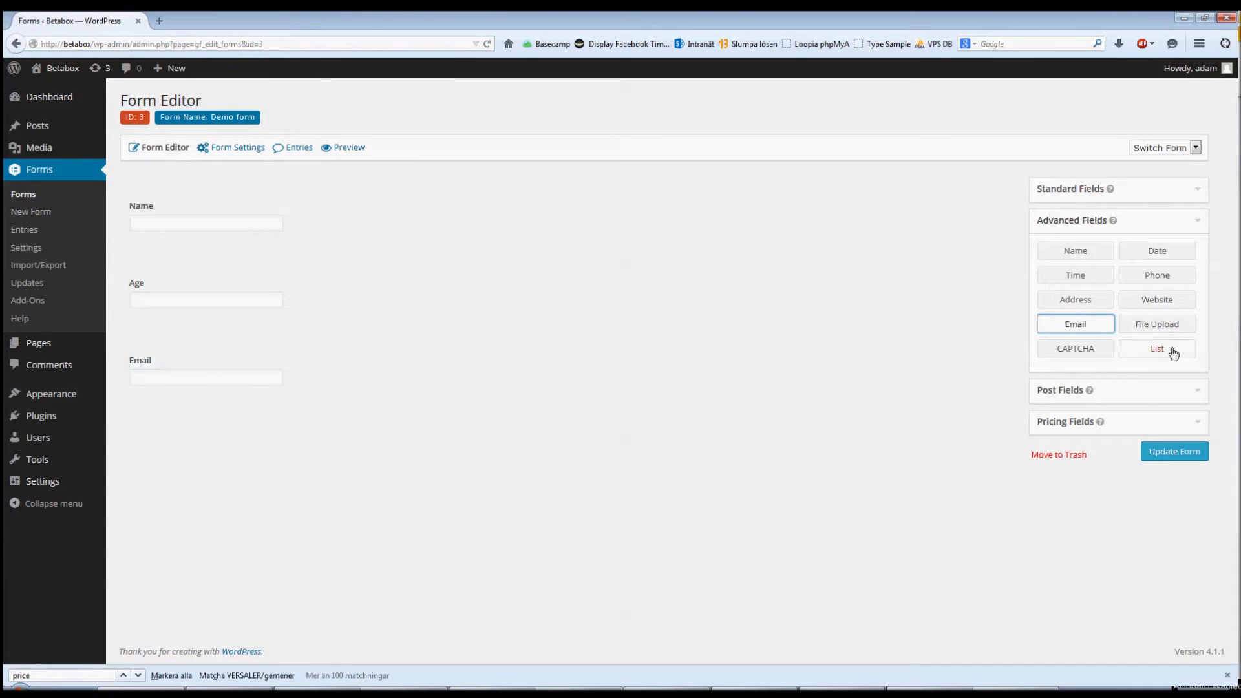
Add a drop-down field labelled "Choose something" with the default choices and save the form
click(1099, 188)
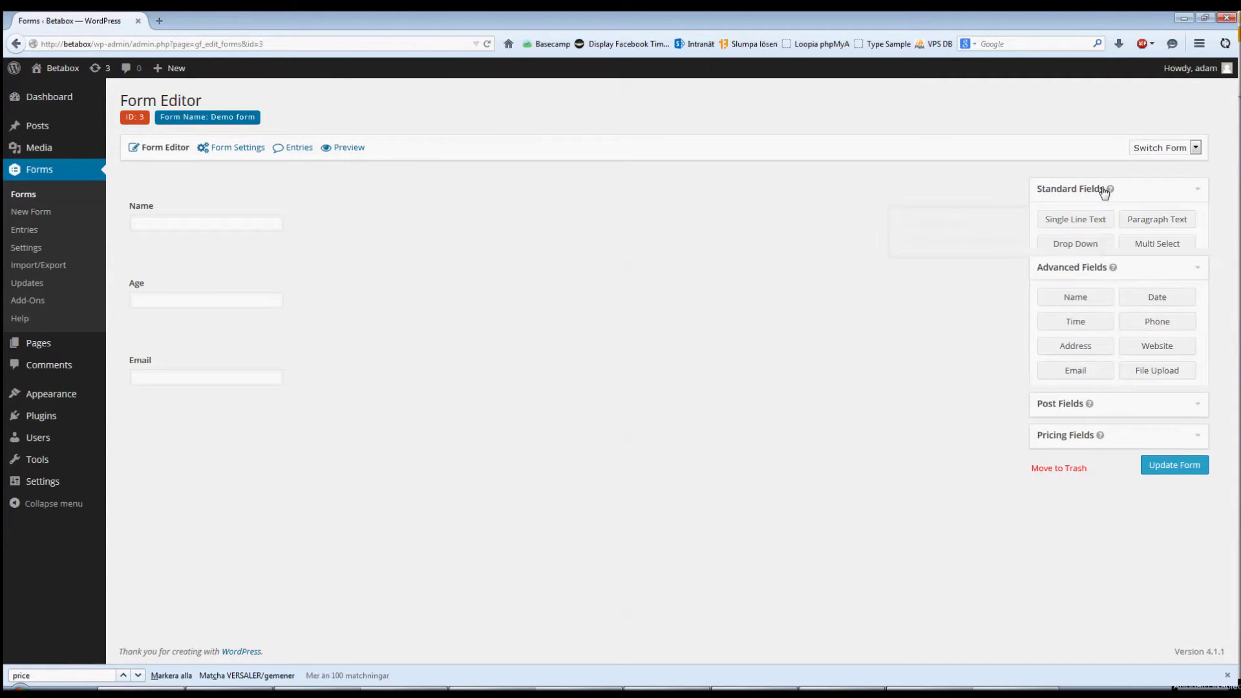
click(1076, 253)
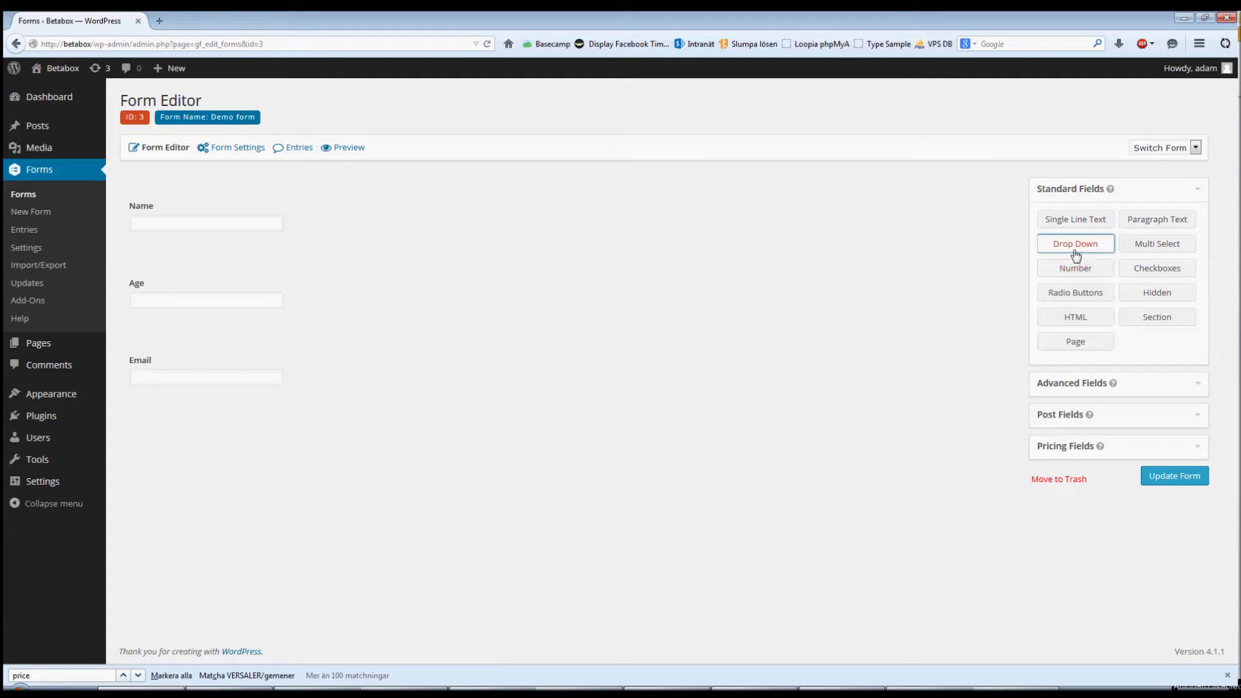
click(215, 423)
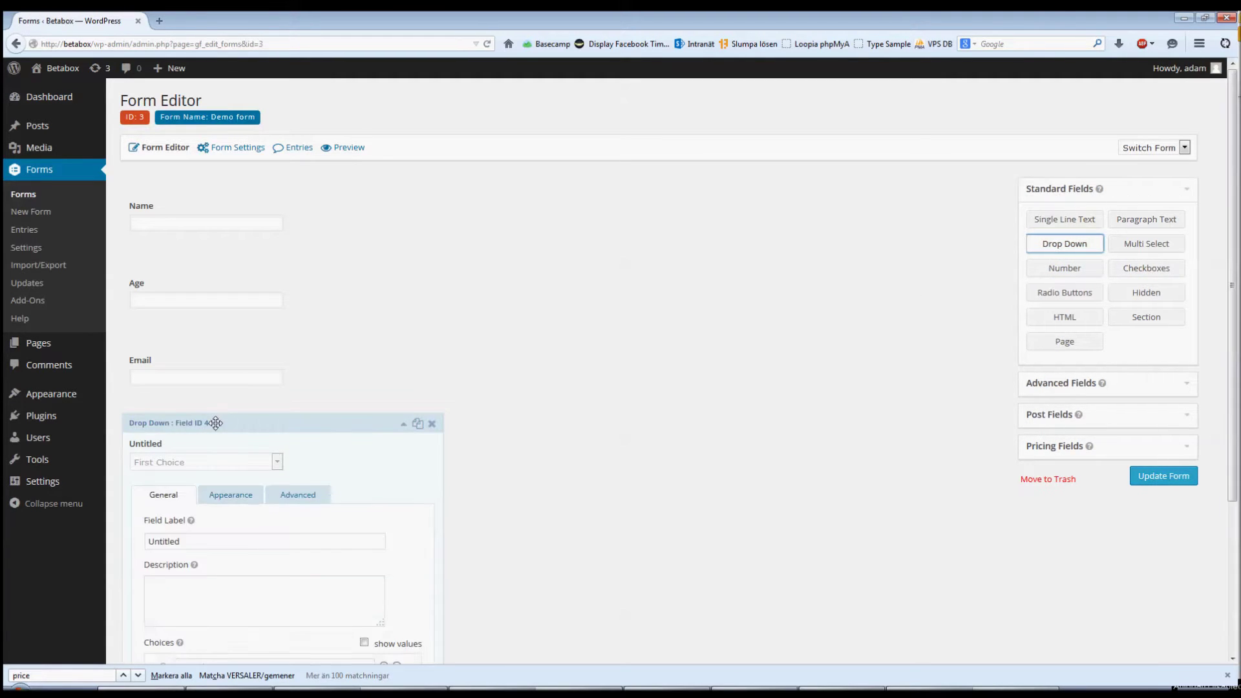
scroll(187, 542, down, 2)
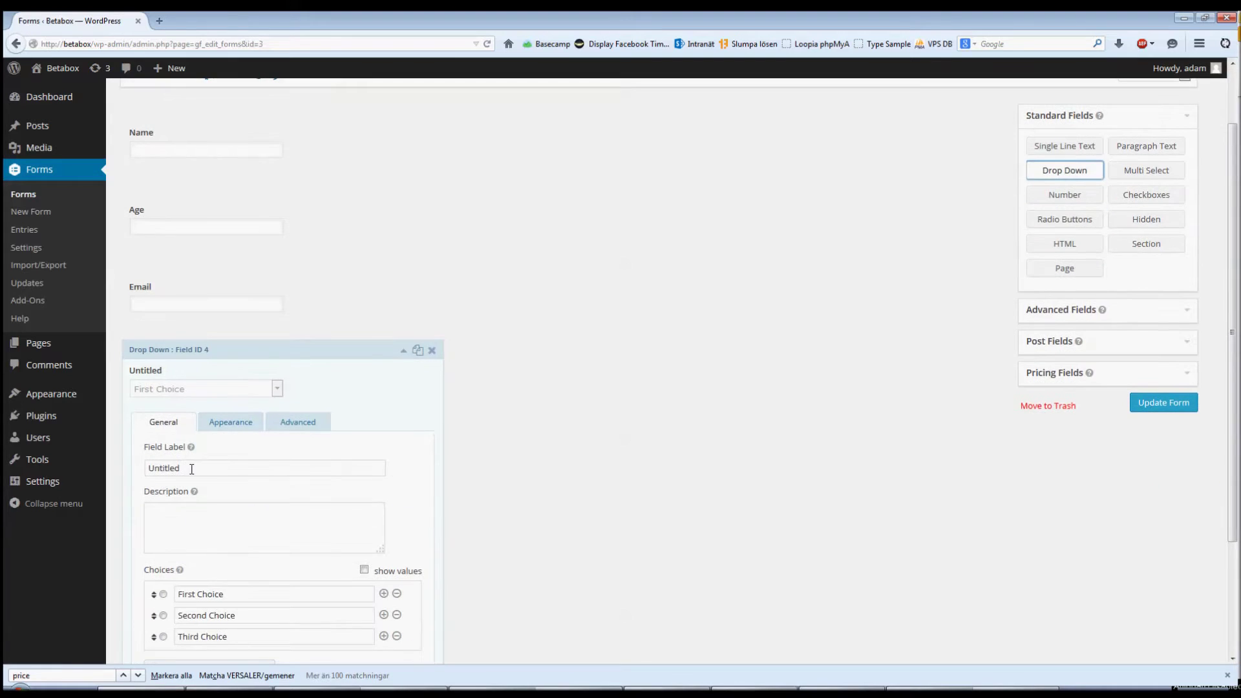
drag(190, 465, 103, 470)
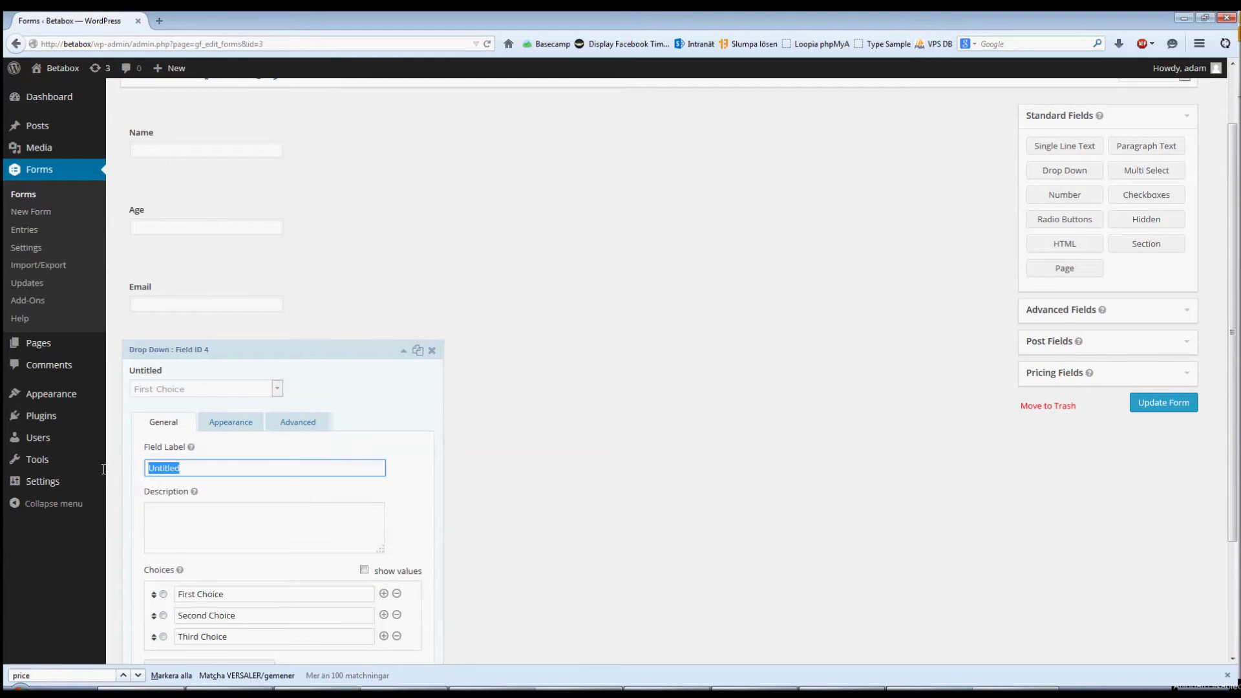
text(Choose)
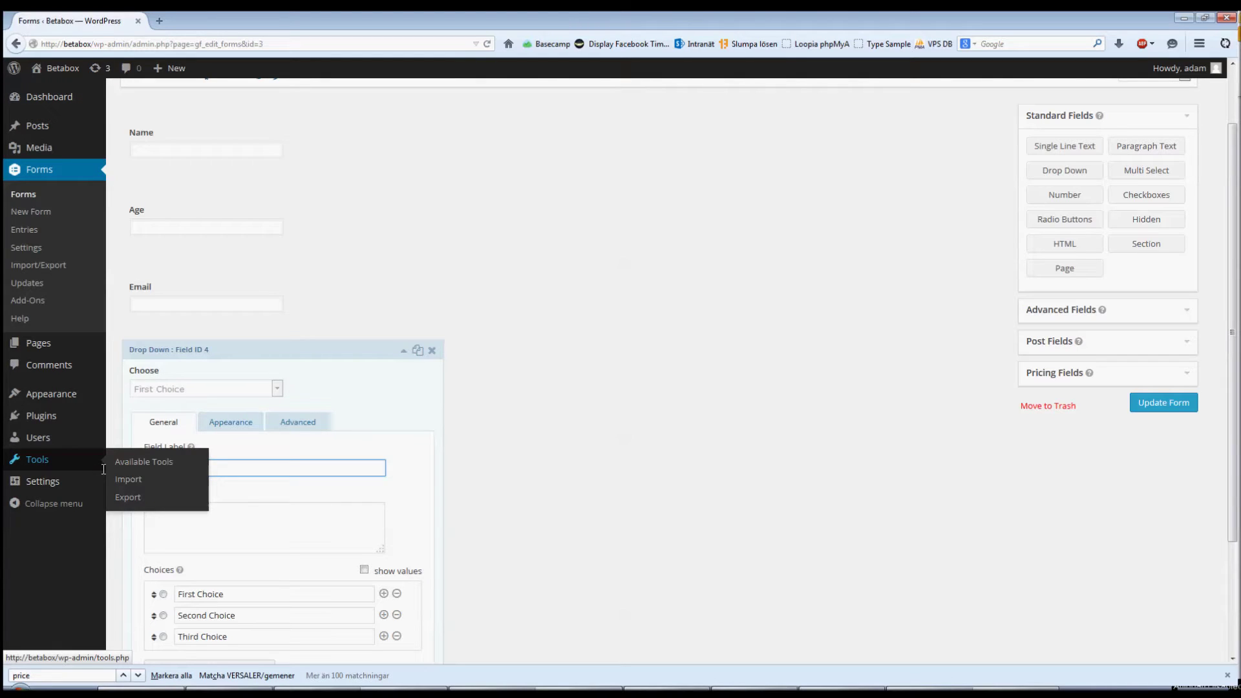
text( something)
click(704, 330)
scroll(1006, 440, up, 1)
scroll(1006, 439, up, 2)
click(1160, 476)
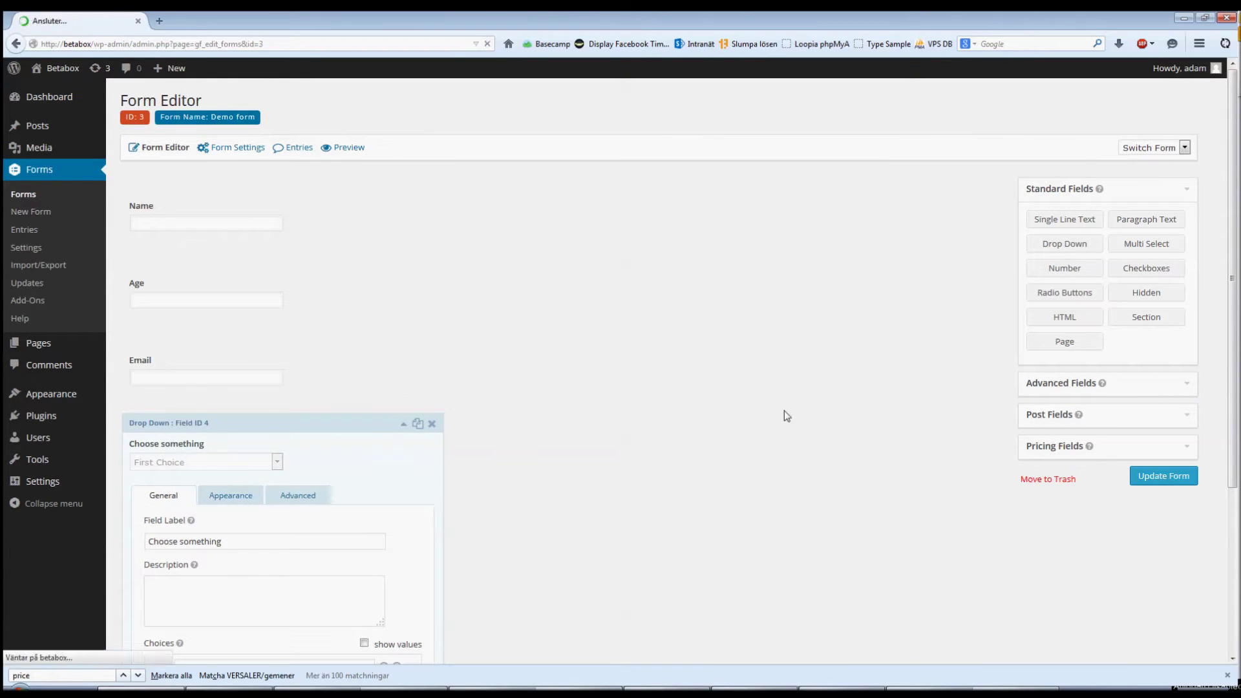
Enable Sticky List for the form, showing entries to the entry creator and using Demo page as the embed page
mouse_move(239, 157)
click(238, 216)
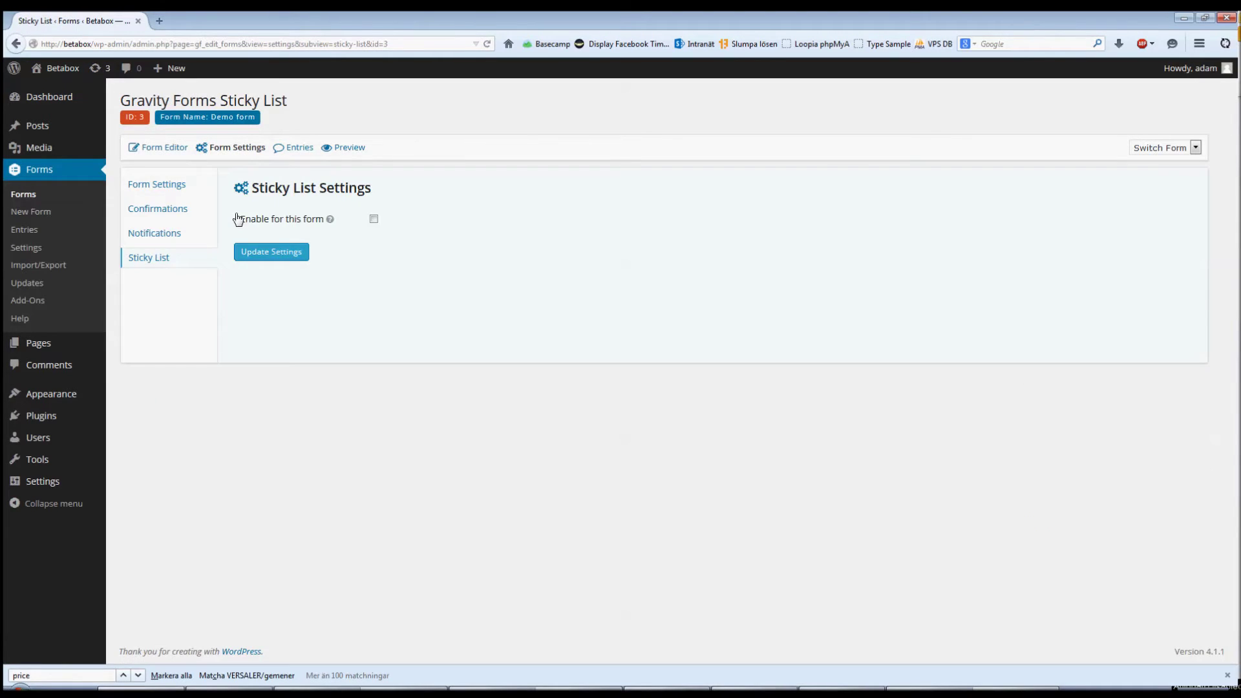
click(374, 219)
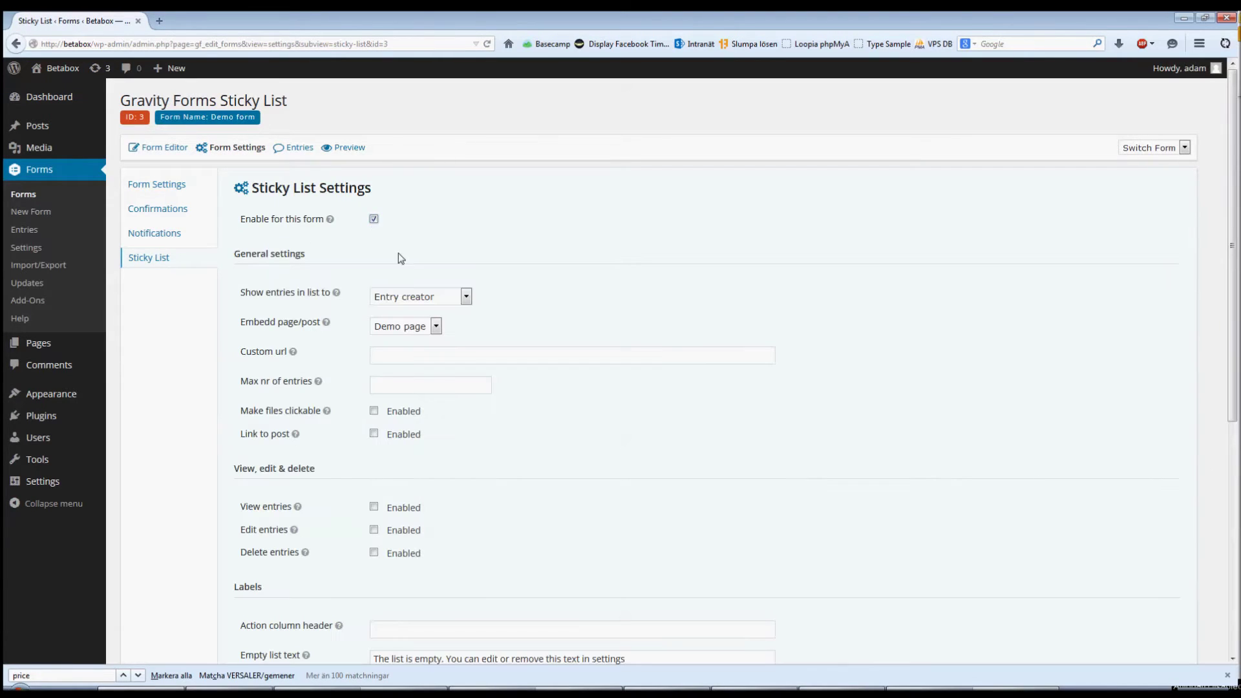
click(426, 302)
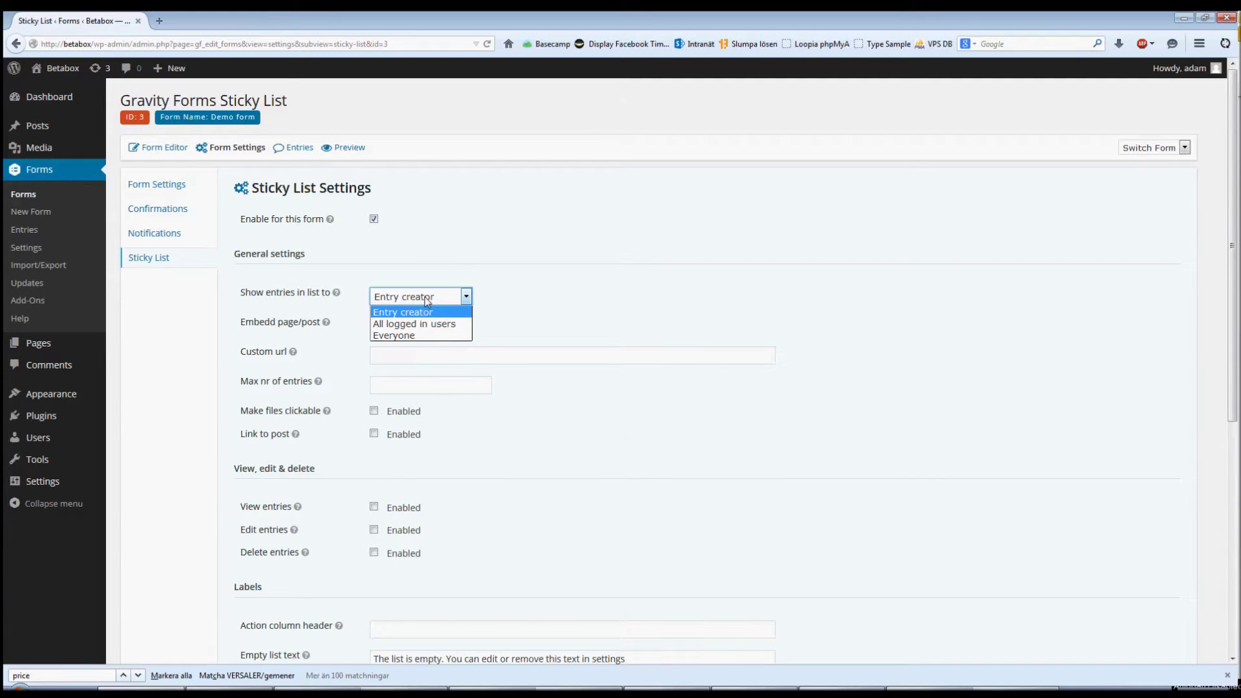
click(427, 301)
click(413, 328)
click(414, 328)
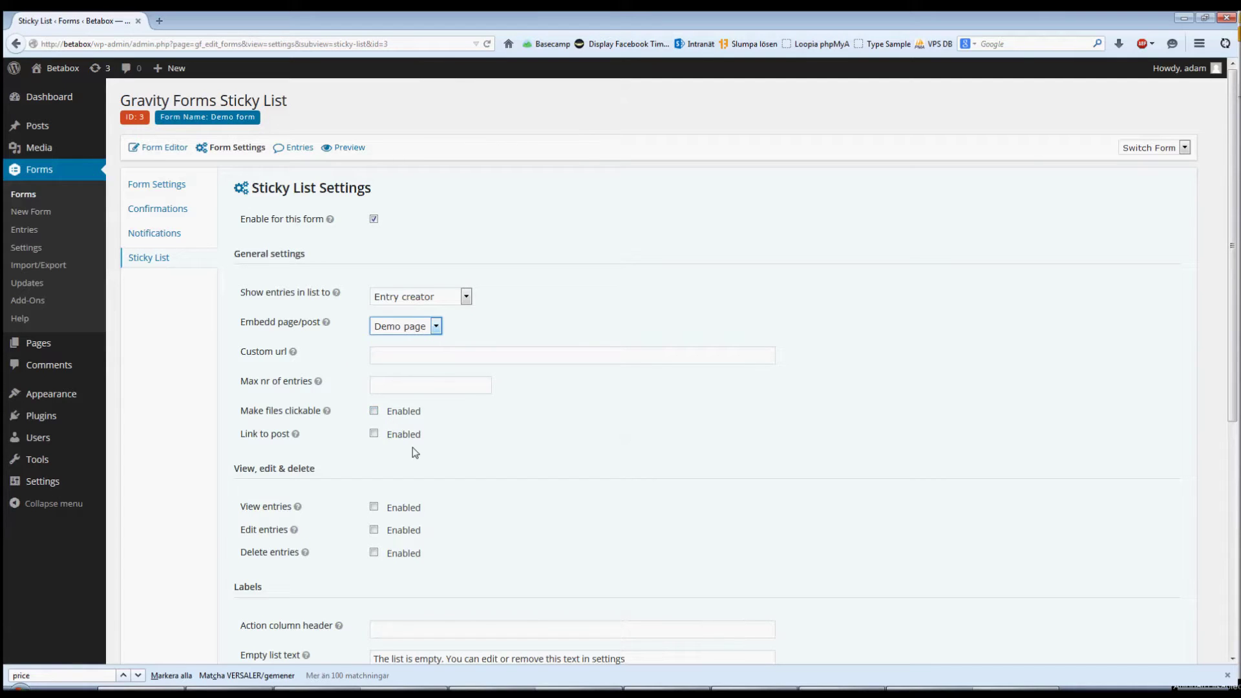
Enable viewing, editing and deleting of entries in the Sticky List settings
scroll(468, 493, down, 4)
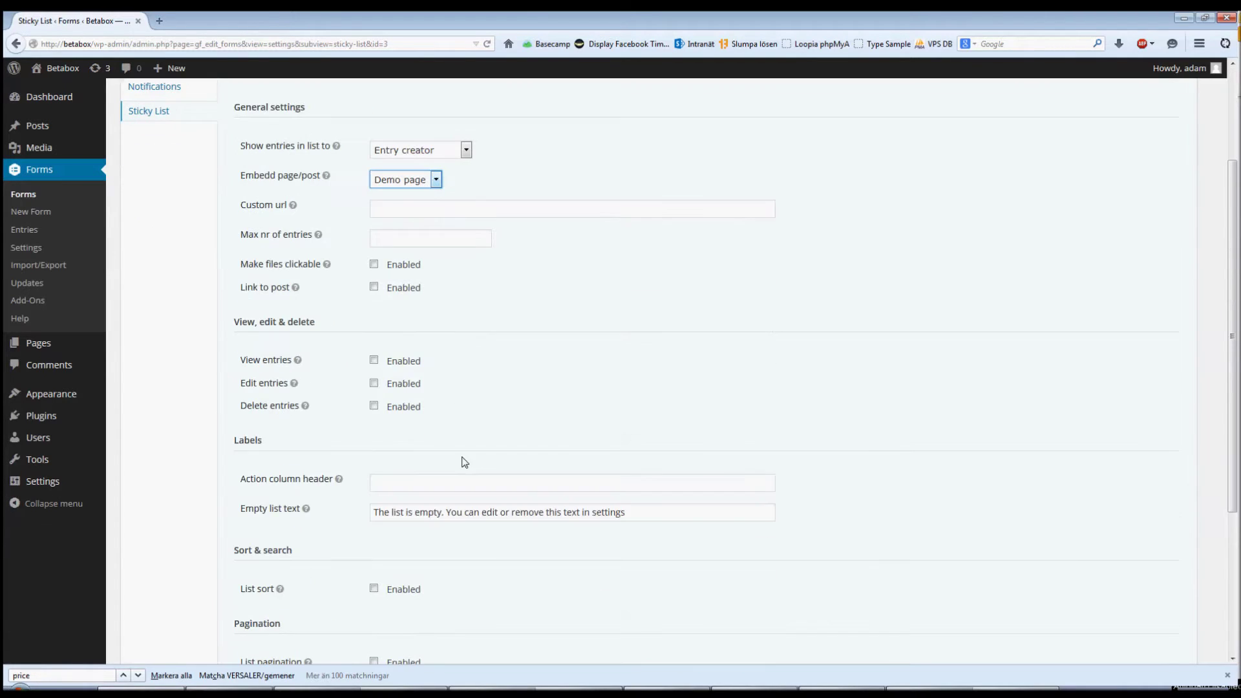
click(373, 361)
click(374, 413)
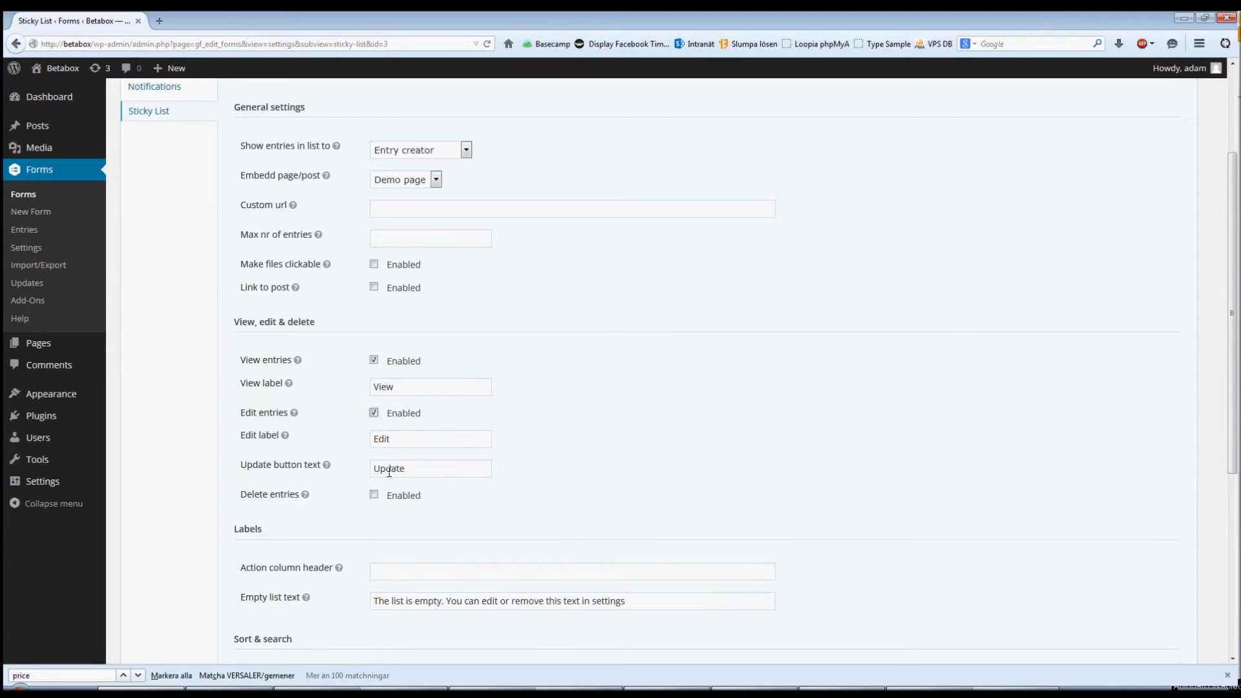
click(374, 495)
Set the on-delete behaviour to "Delete permanently" and the action column header to "Do something"
scroll(476, 490, down, 6)
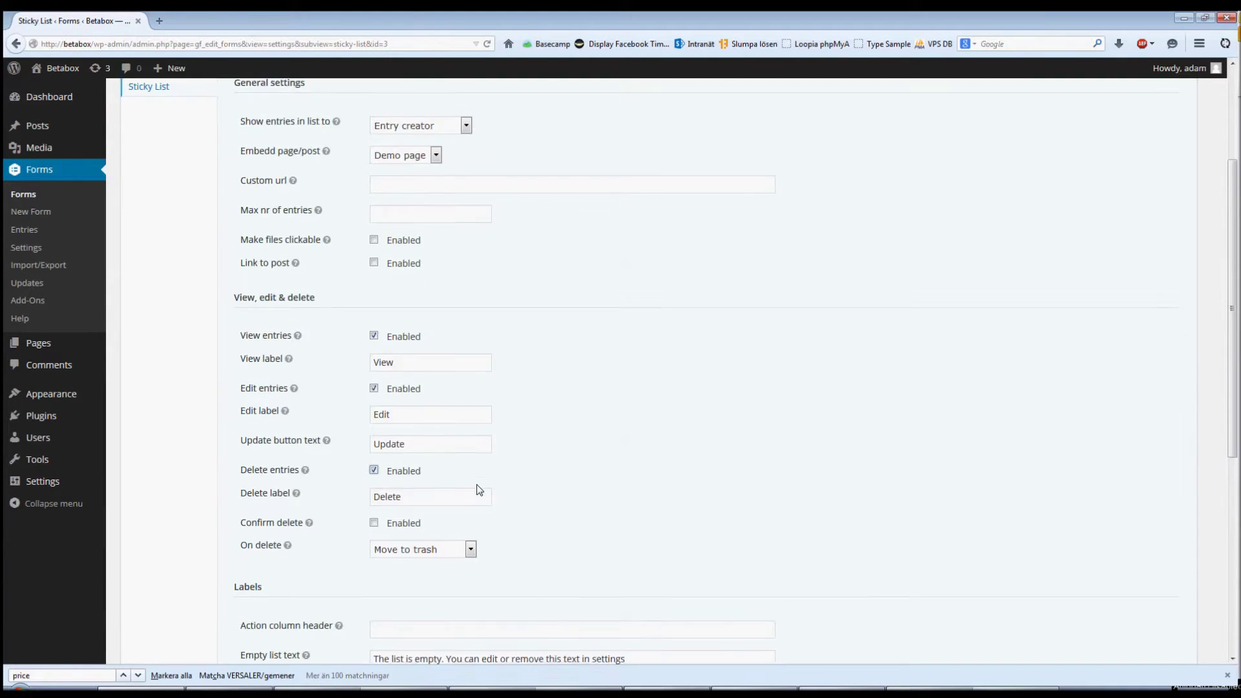
click(420, 354)
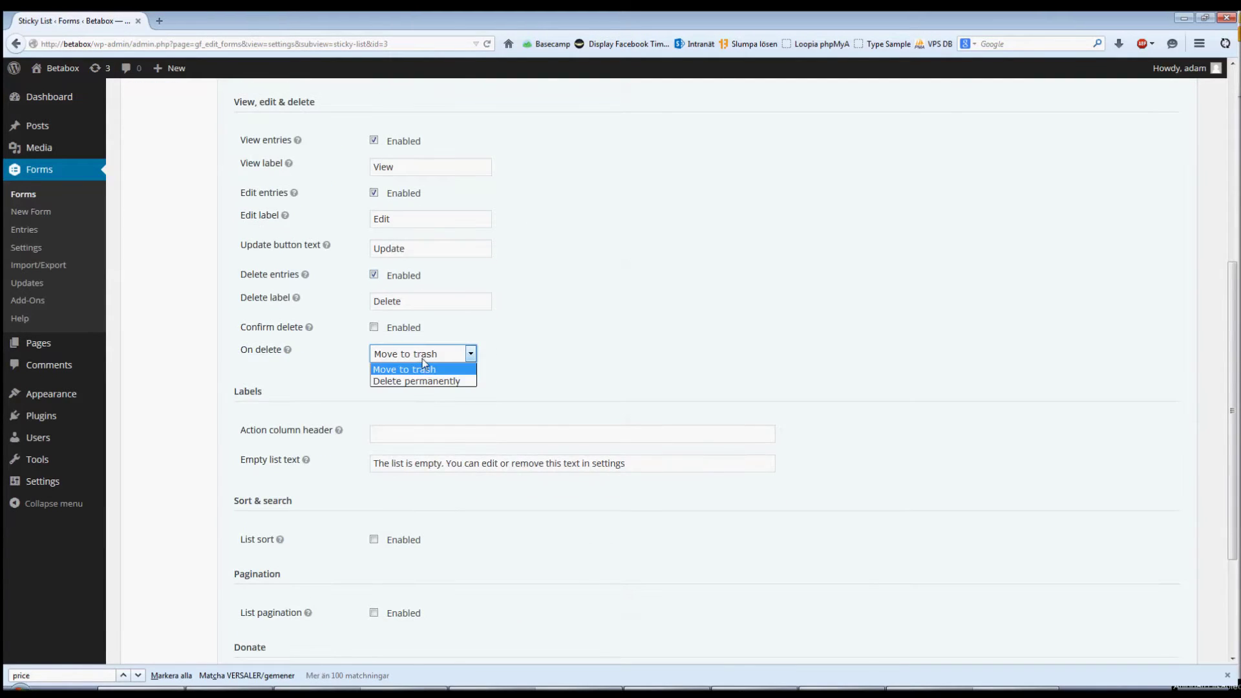
click(436, 380)
scroll(437, 388, down, 2)
click(407, 360)
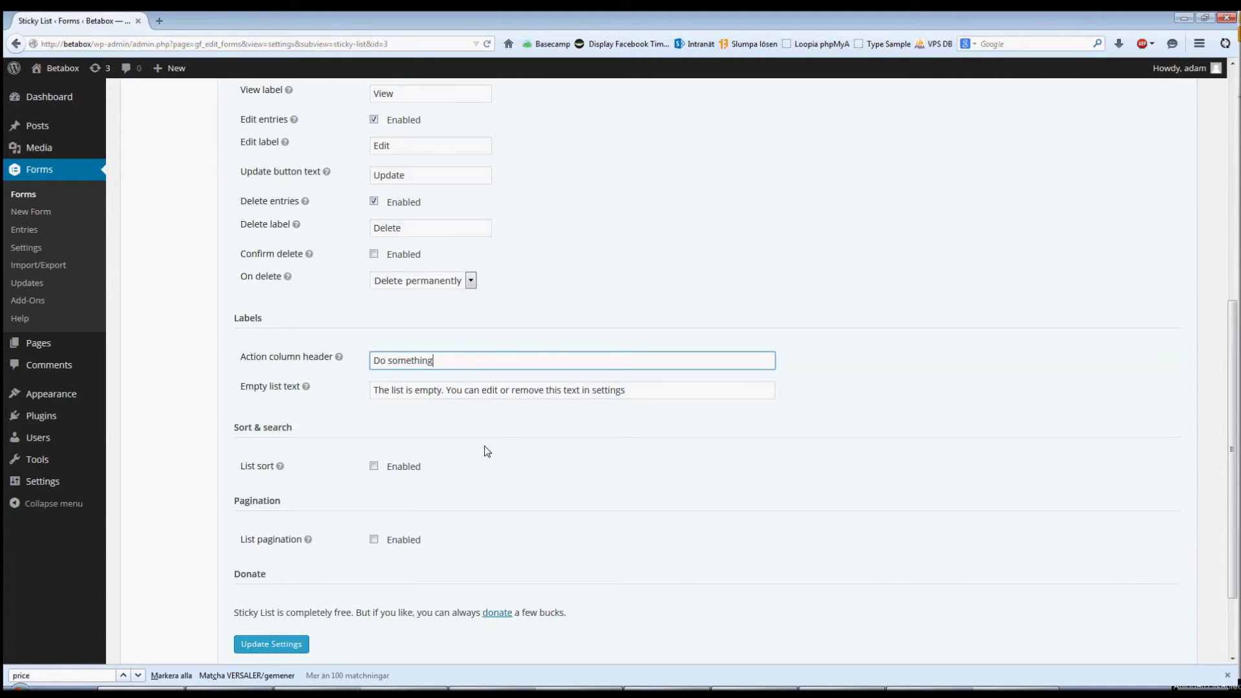
Enable list sort and list search for the Sticky List and save the settings
scroll(484, 449, down, 2)
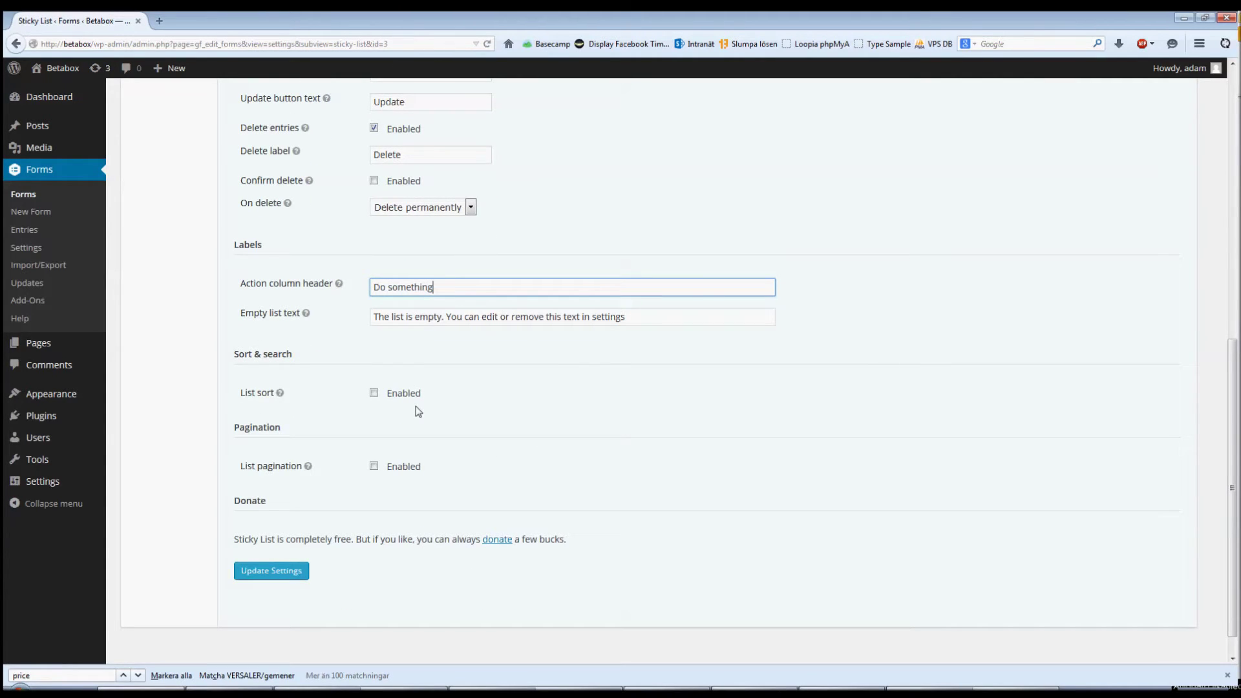
click(404, 392)
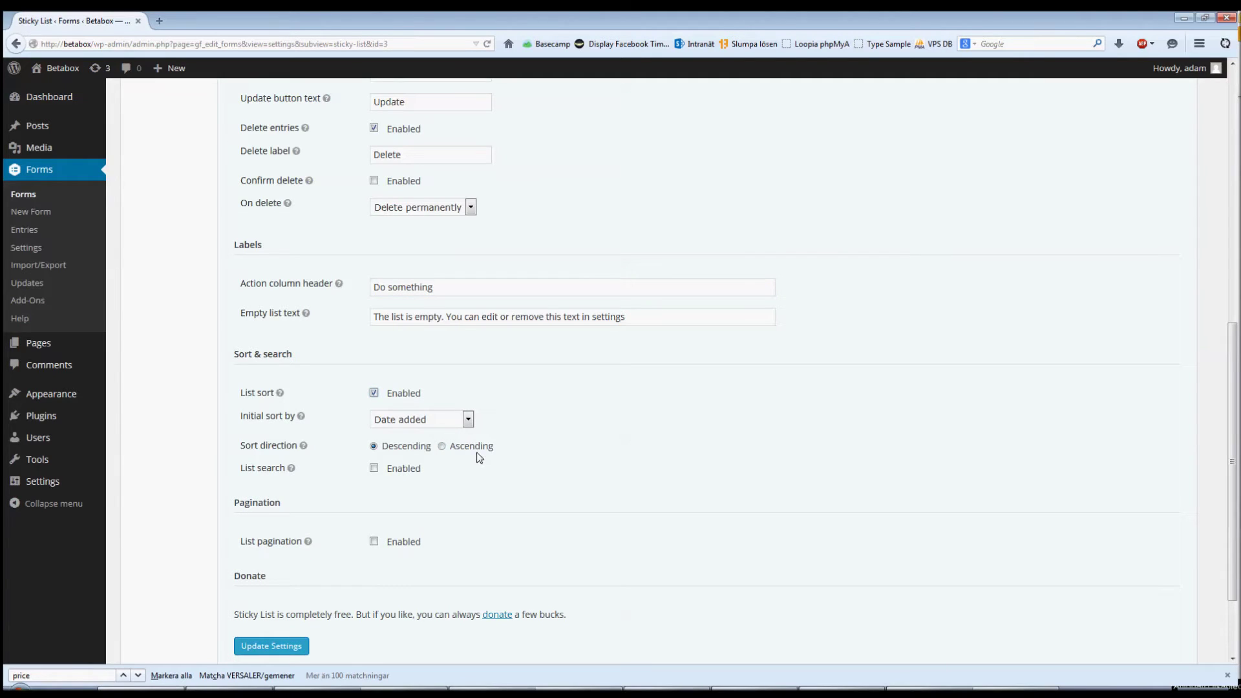
click(406, 473)
scroll(485, 497, down, 3)
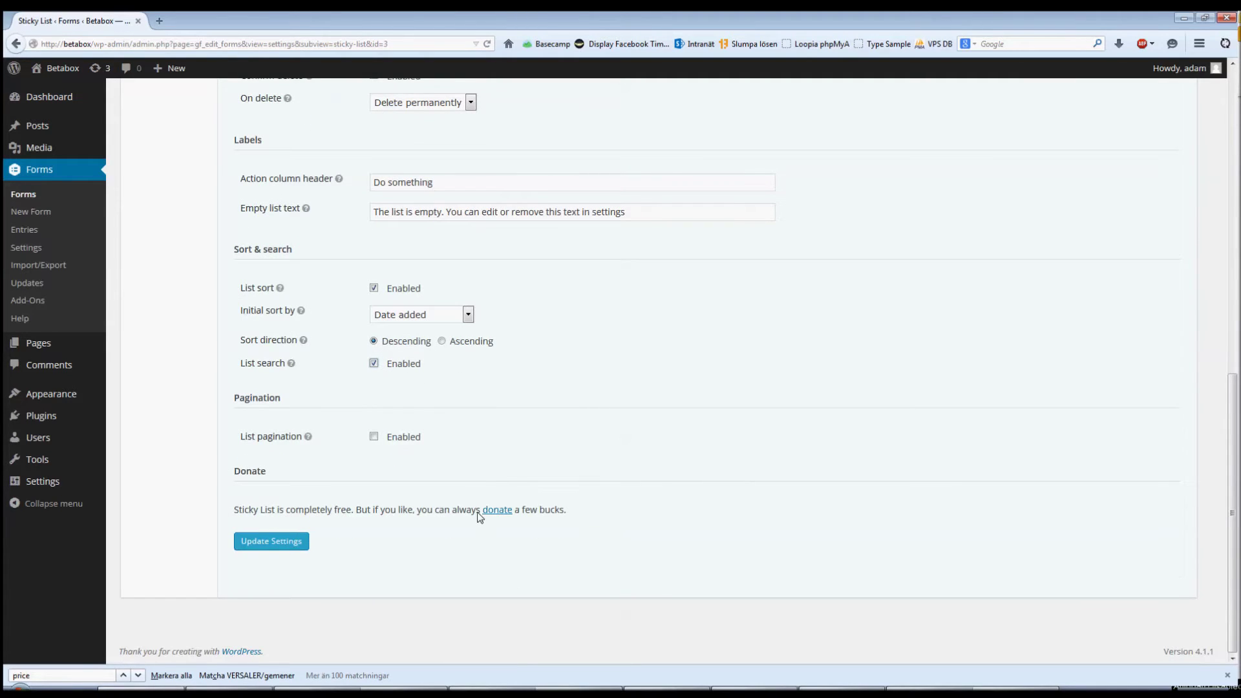
click(292, 543)
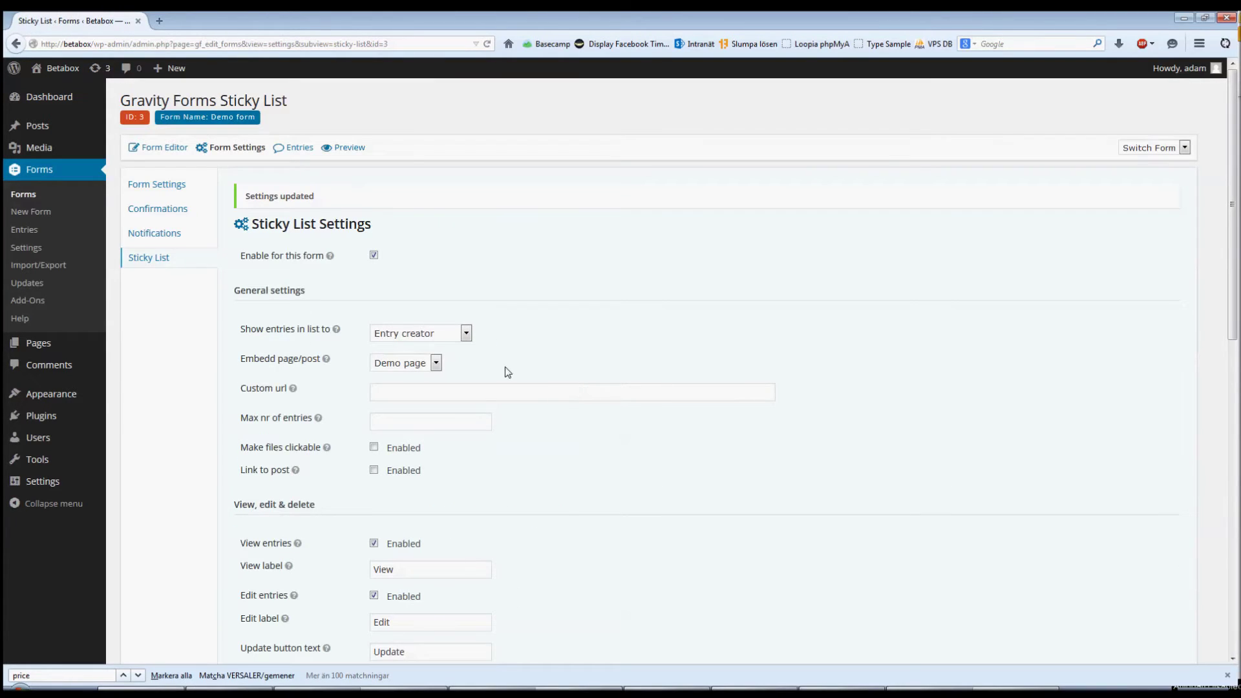
In the Demo form's editor, enable "Show in list" for the Name, Age and Email fields
click(161, 149)
click(183, 200)
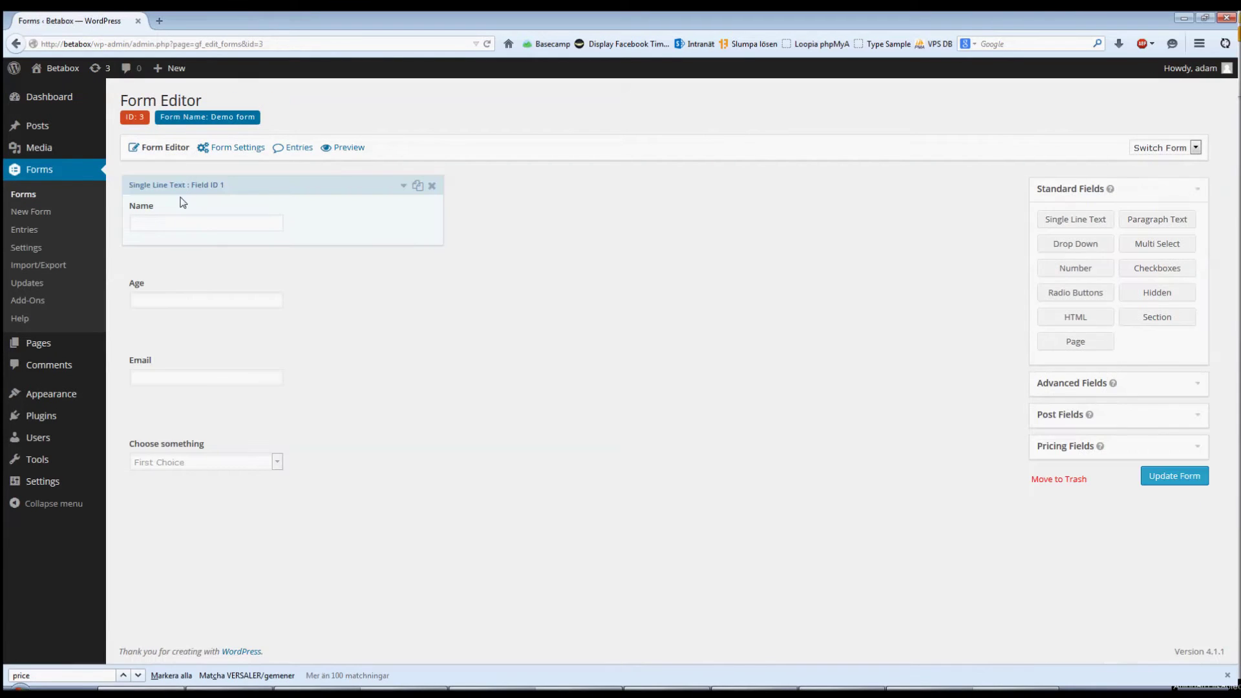
scroll(280, 349, down, 3)
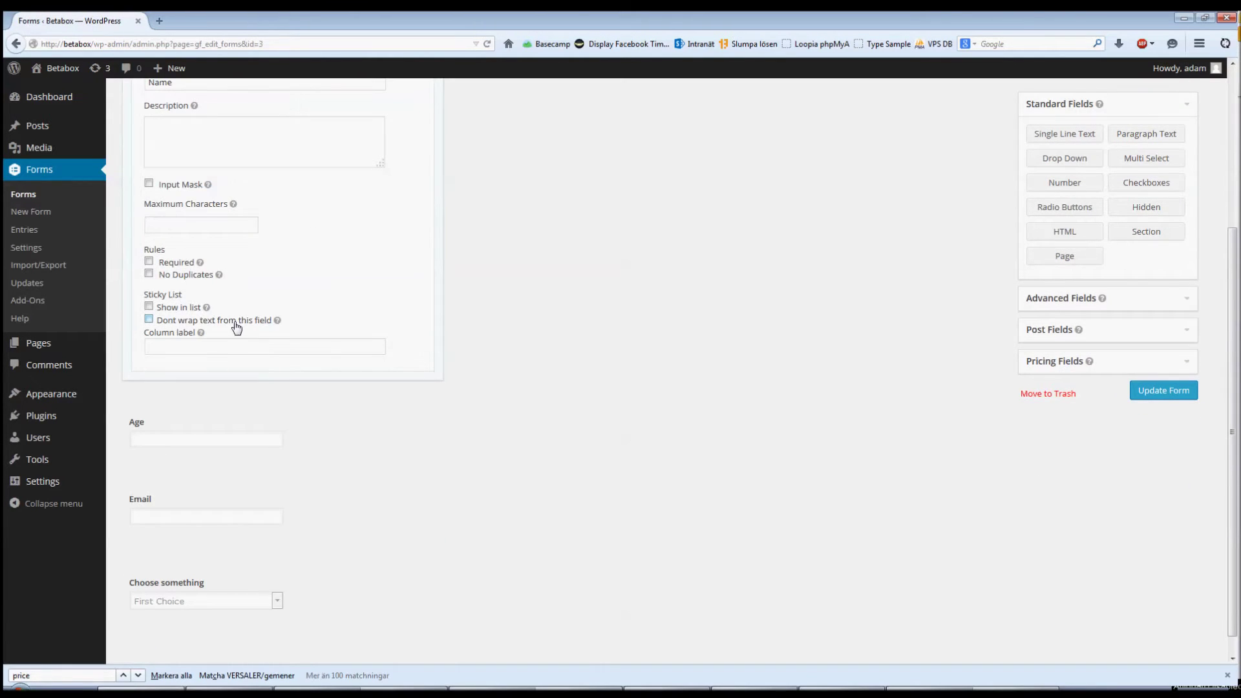
click(179, 307)
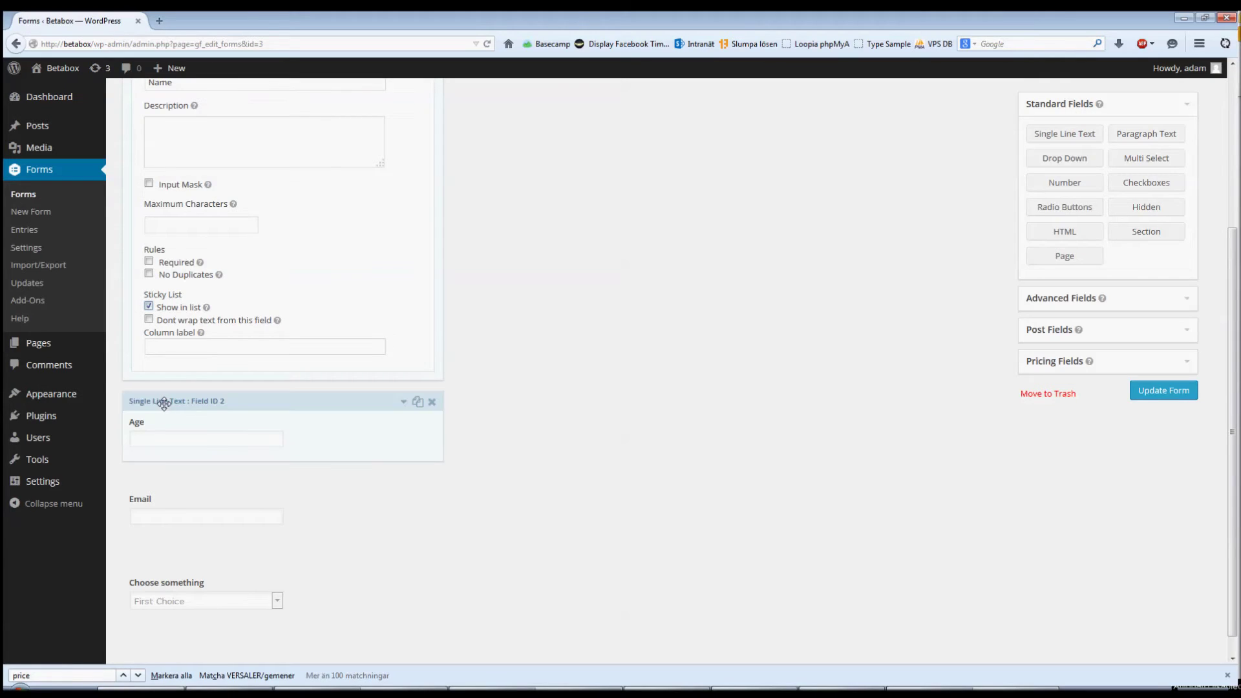
click(164, 403)
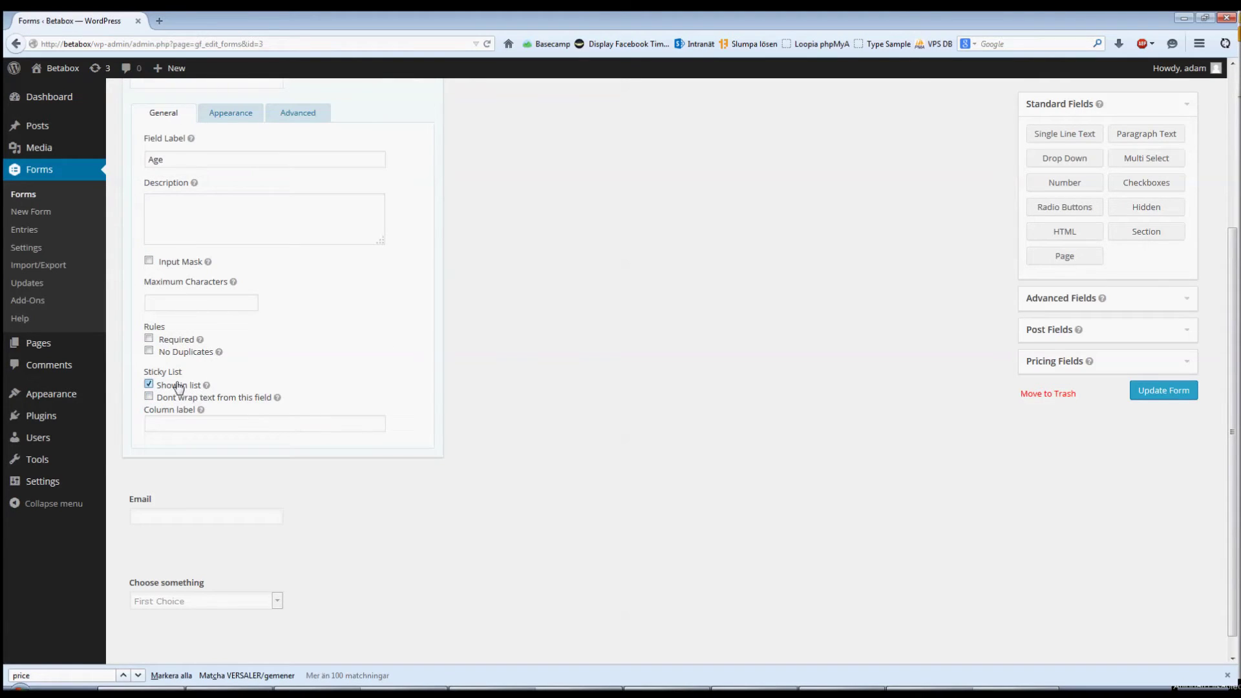
click(169, 479)
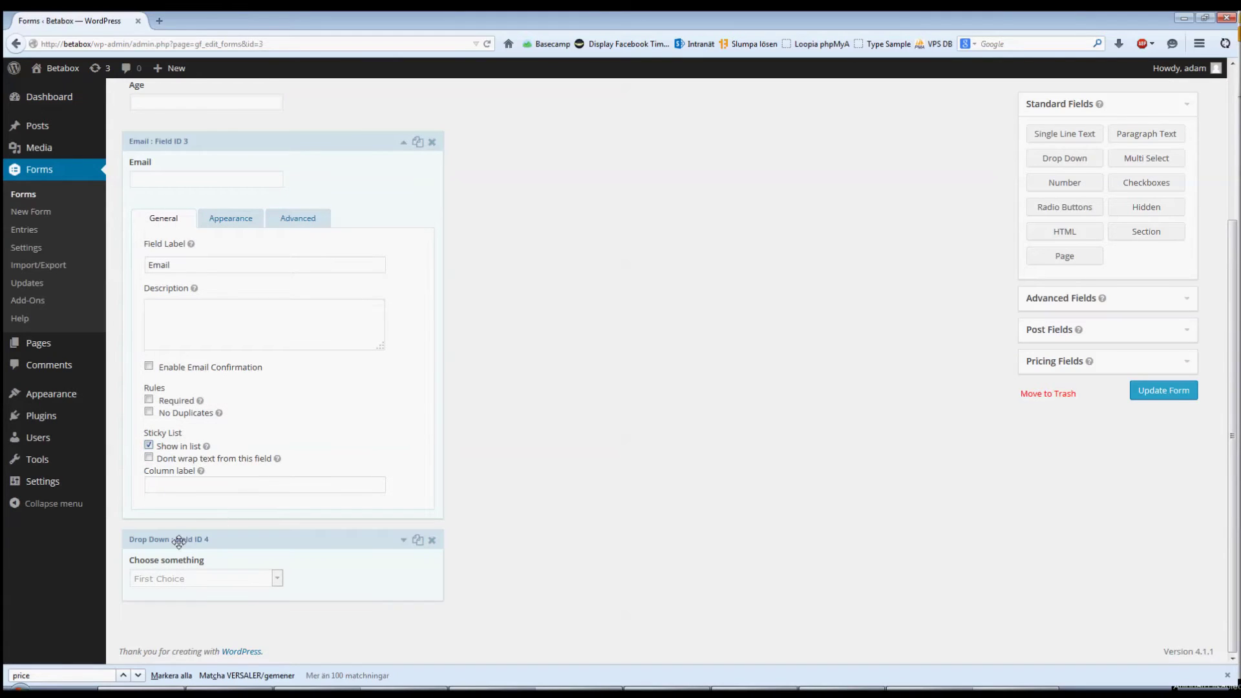
Show the "Choose something" drop-down in the list with the column label "Choice" and update the form
click(223, 545)
scroll(223, 545, down, 2)
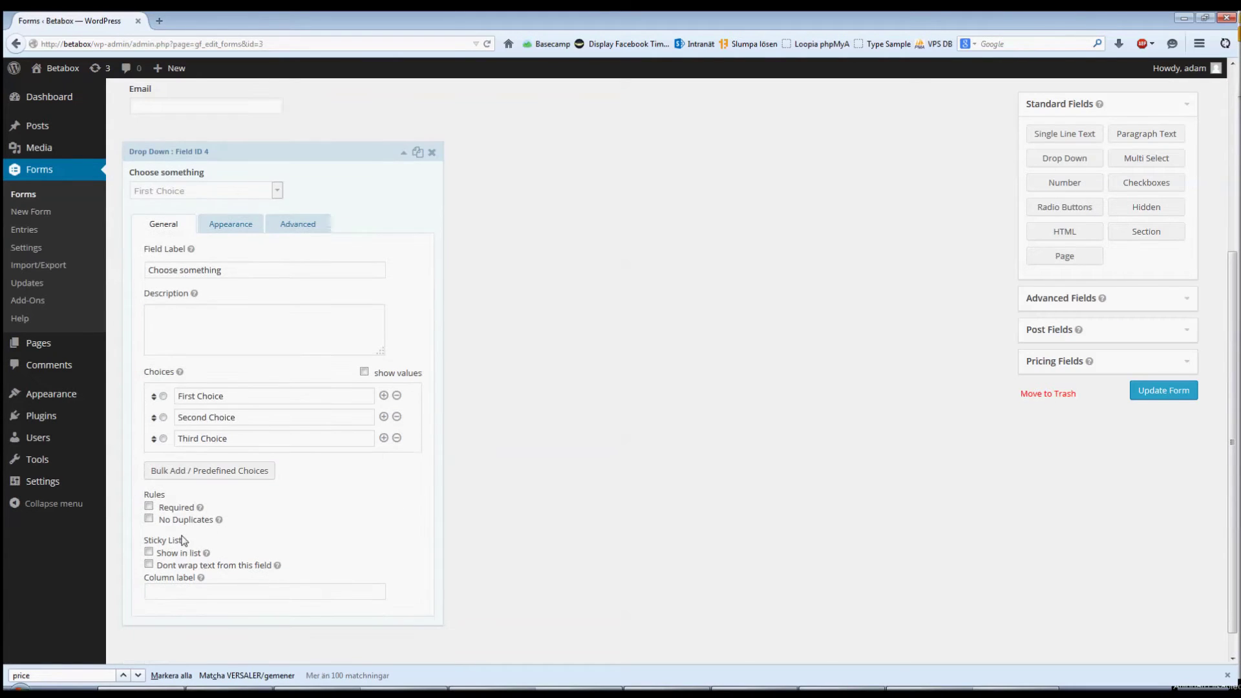
click(149, 552)
click(166, 591)
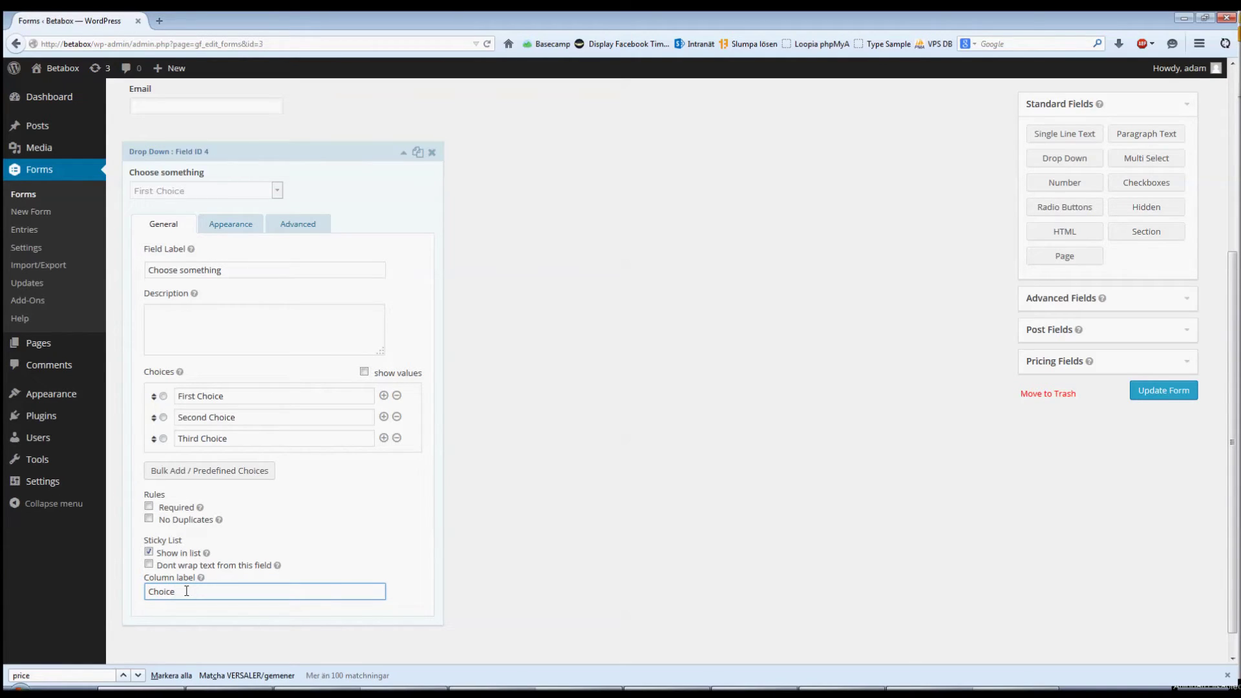
click(1161, 391)
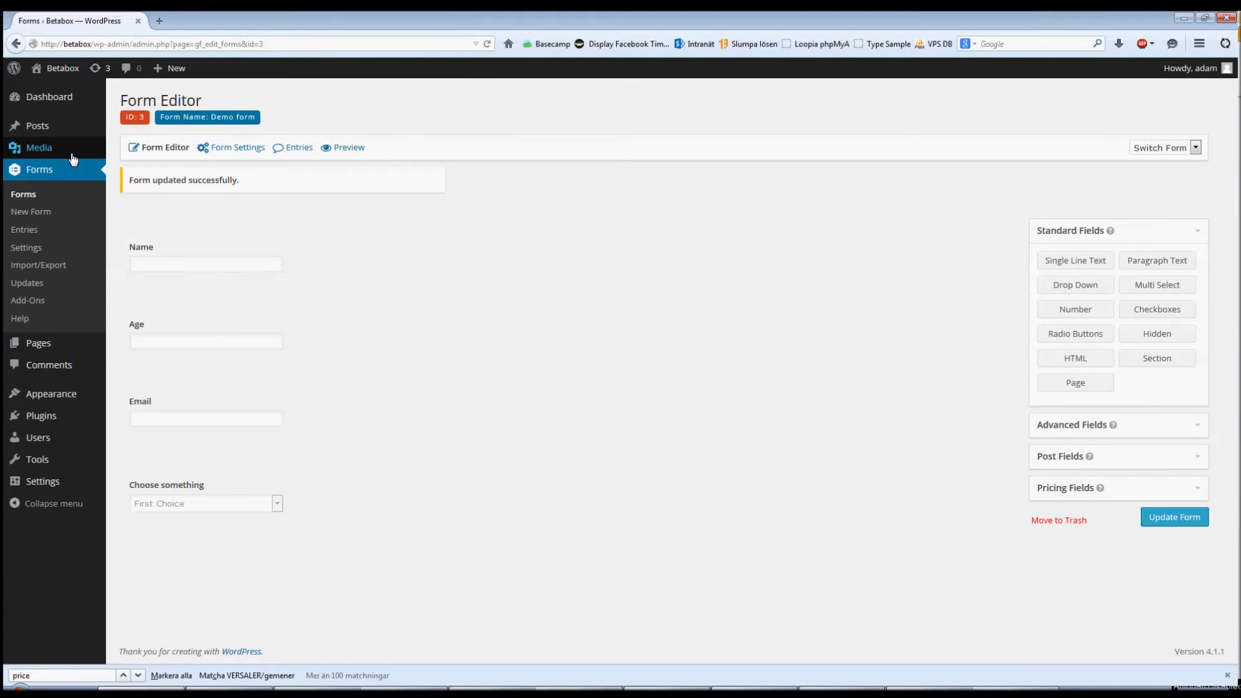
Open Demo page for editing and insert the Demo form with its title and description displayed
click(49, 345)
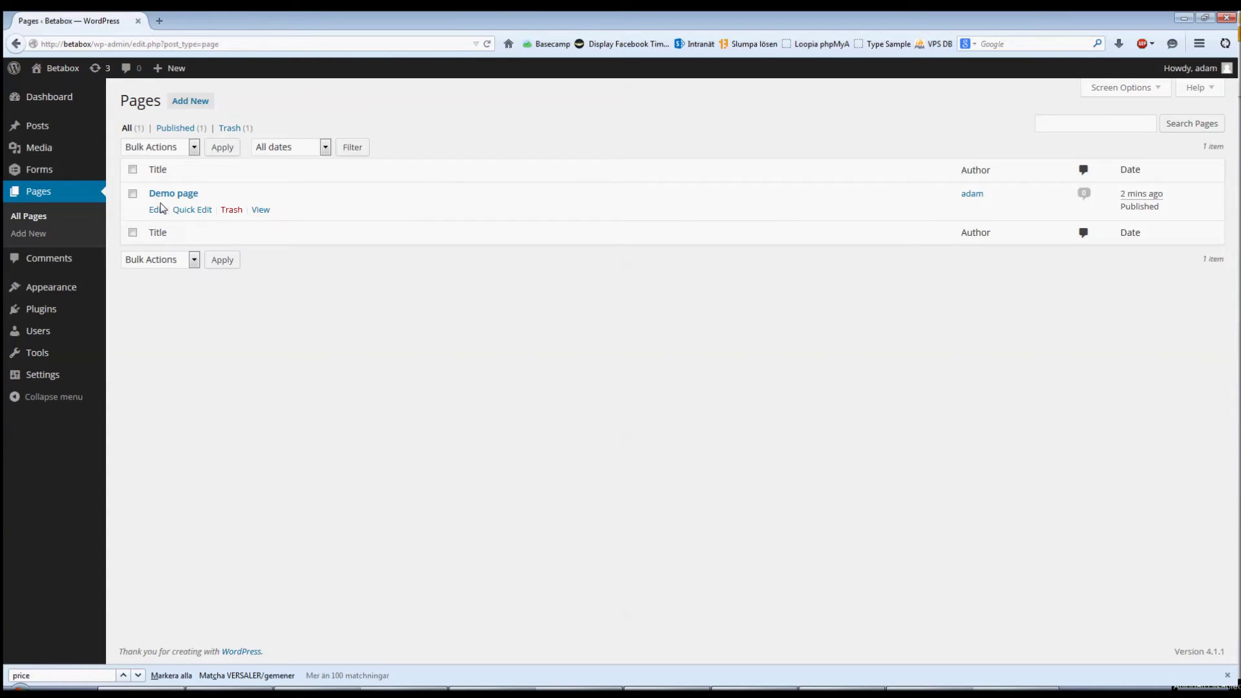
click(157, 211)
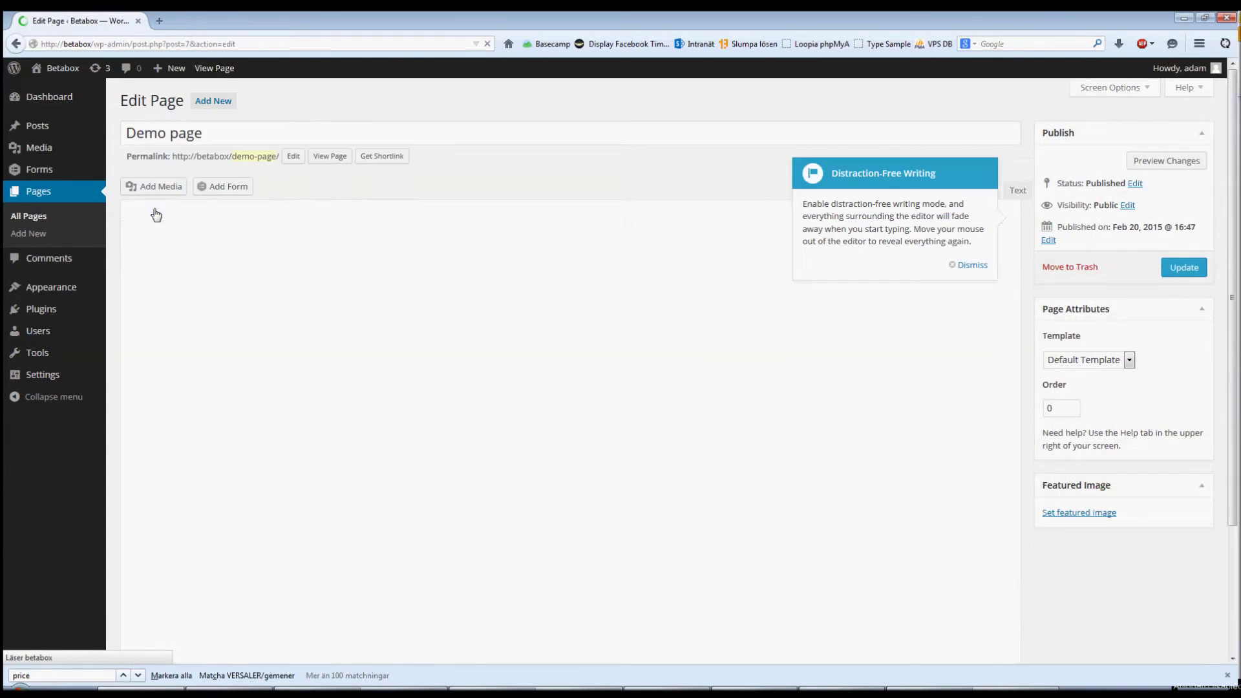
click(968, 265)
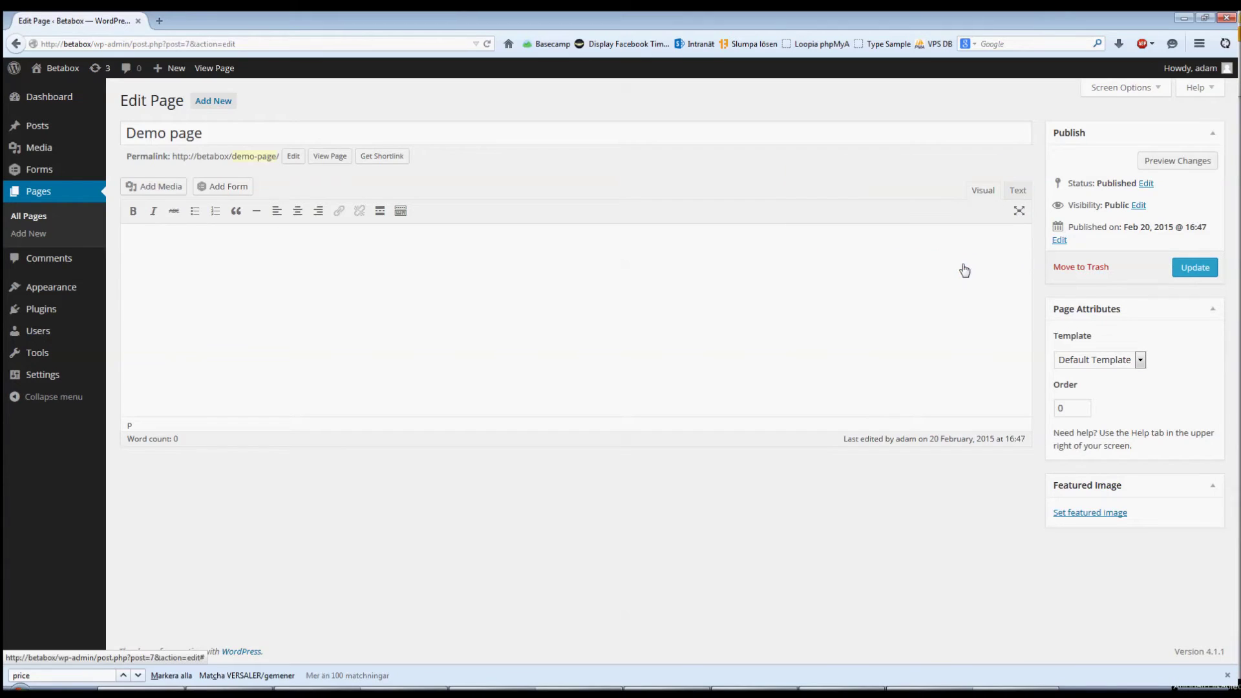
click(213, 187)
click(420, 186)
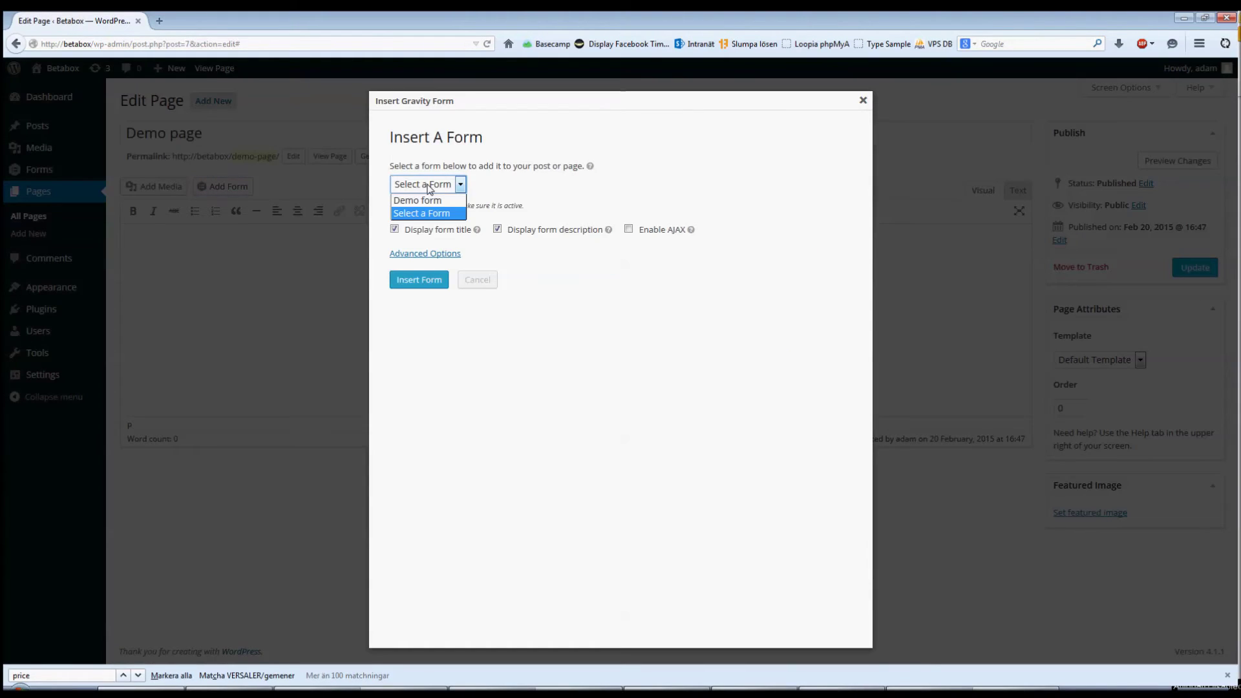
click(435, 205)
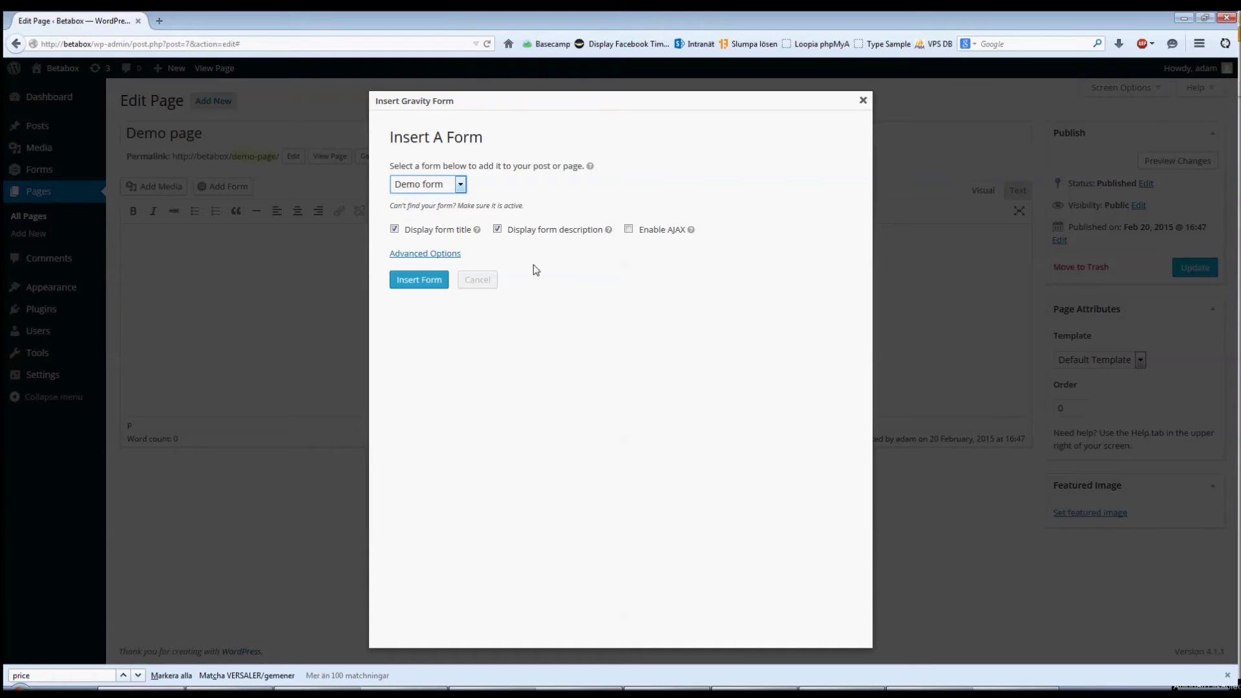
click(417, 280)
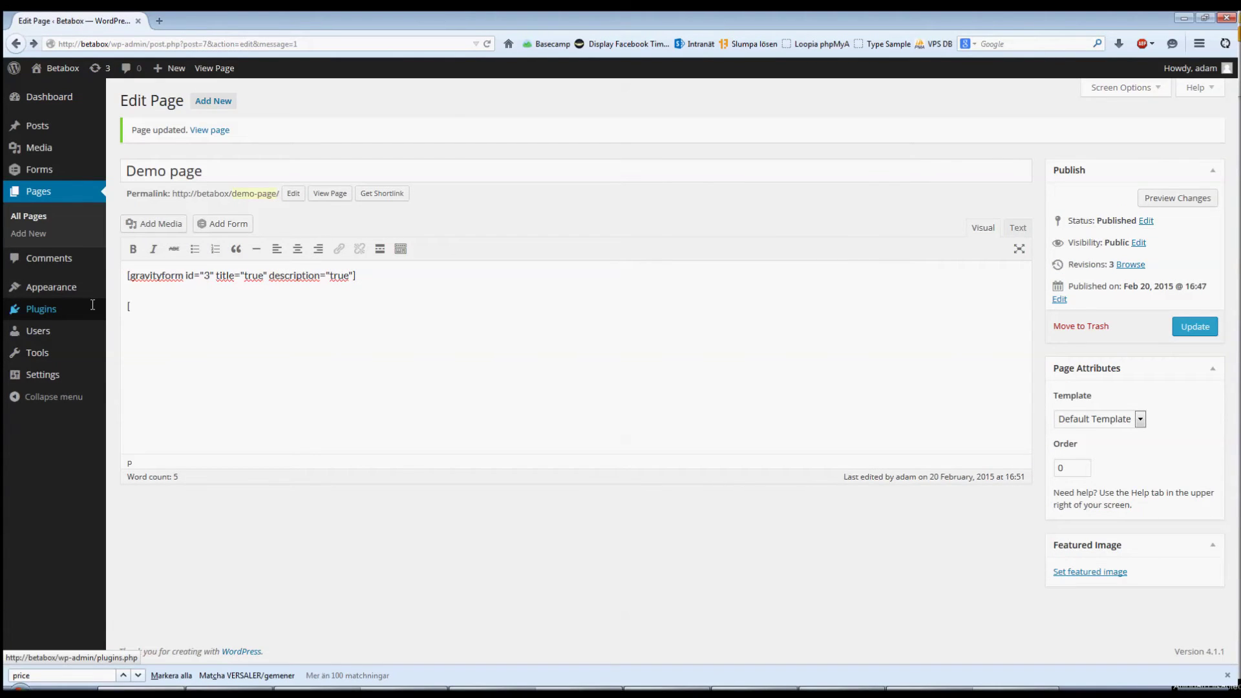
Add the shortcode [stickylist id="3"] below the form shortcode, update the page and view its empty list on the site
text(ickylist id="3)
click(1201, 331)
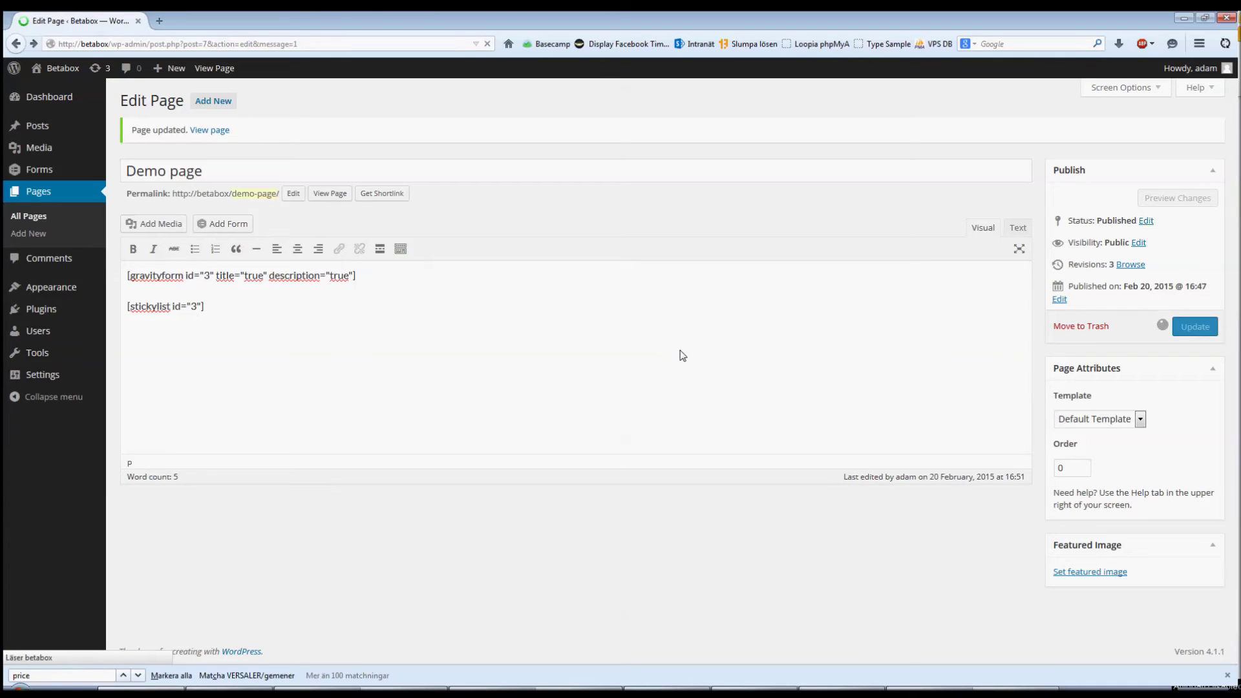
click(208, 131)
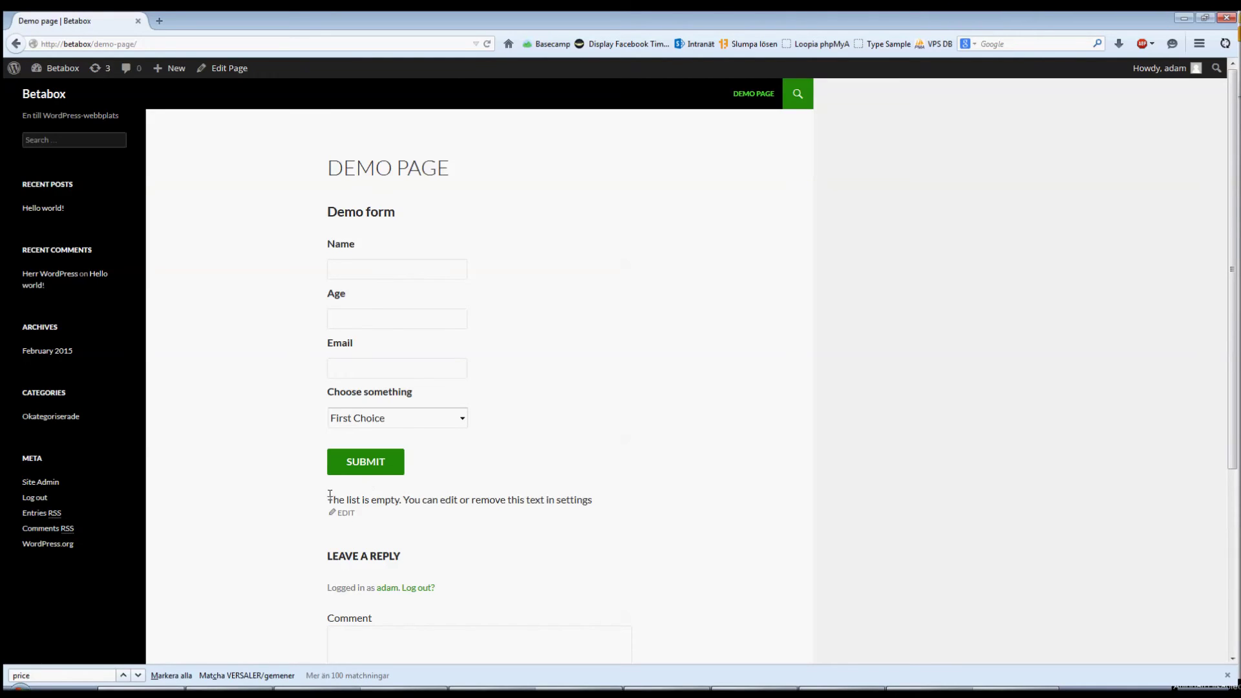
drag(325, 504, 592, 503)
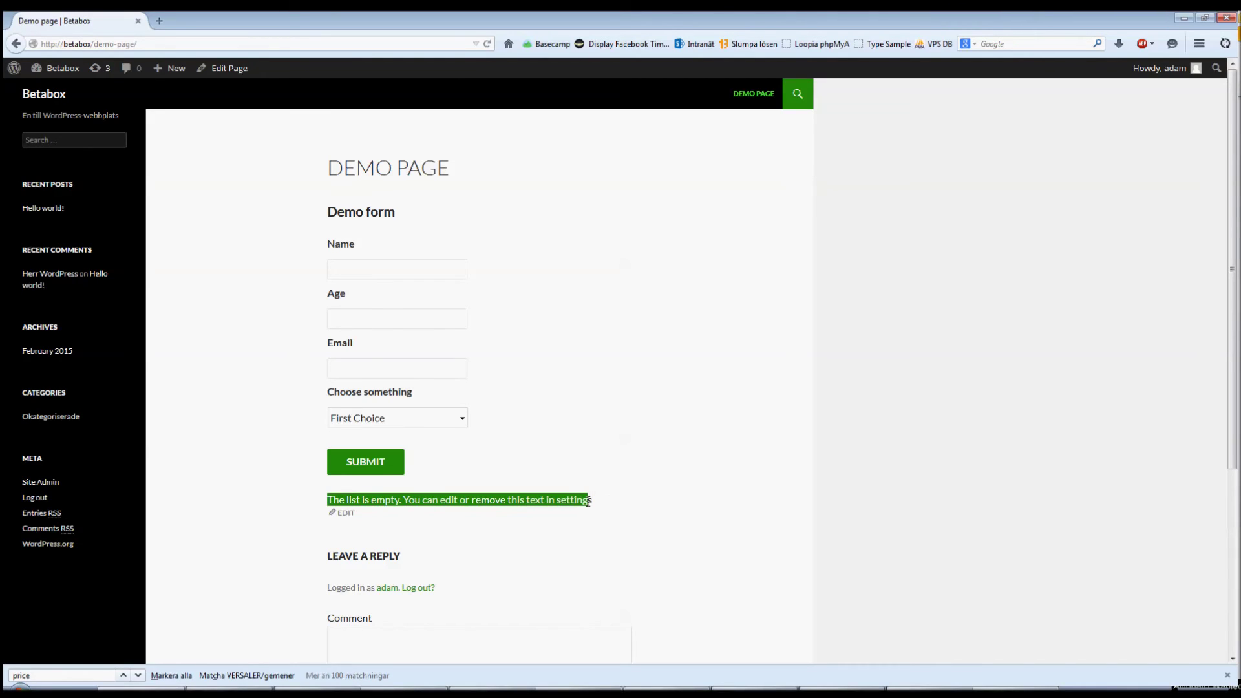
click(478, 351)
Submit a form entry with a first name, age 34, an e-mail address and "Third Choice"
click(359, 265)
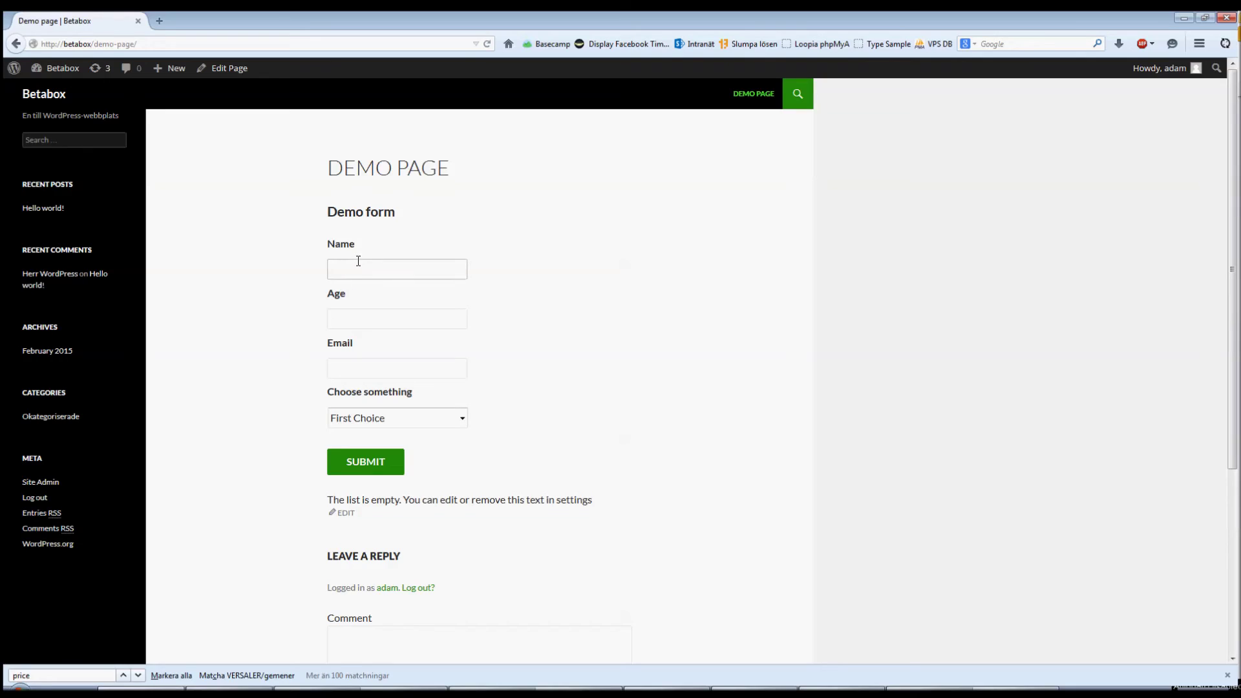
text(Adam)
key(Tab)
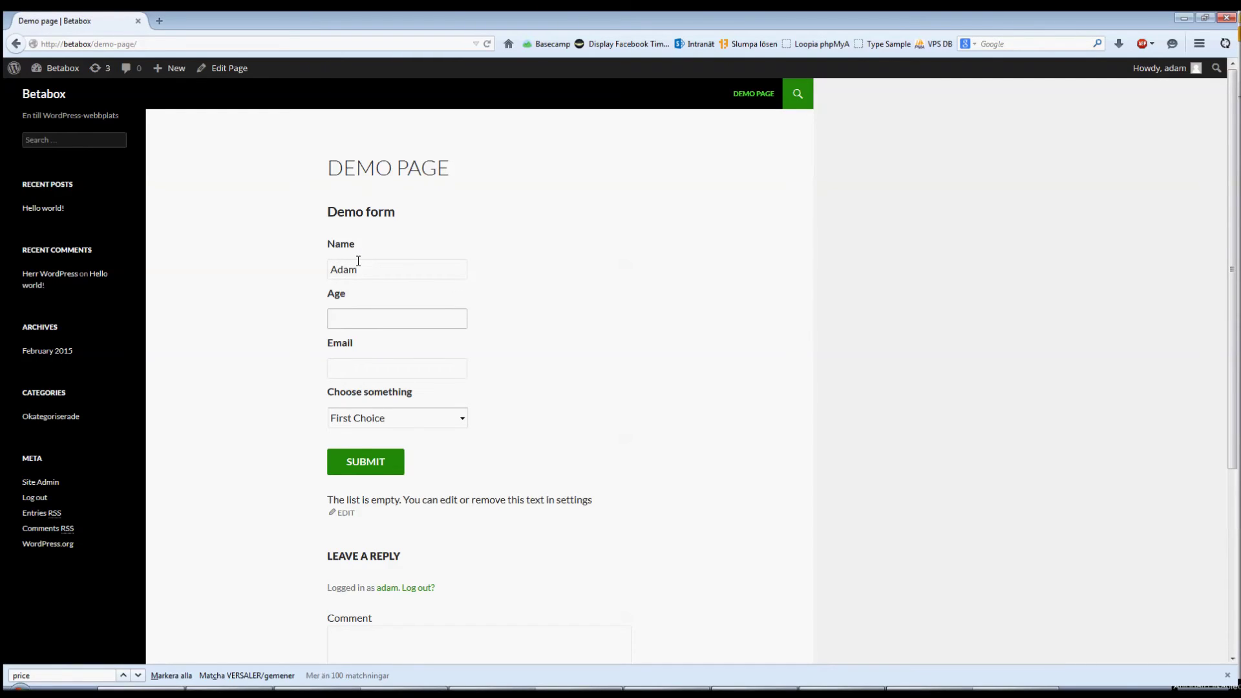
text(34)
key(Tab)
text(adam@)
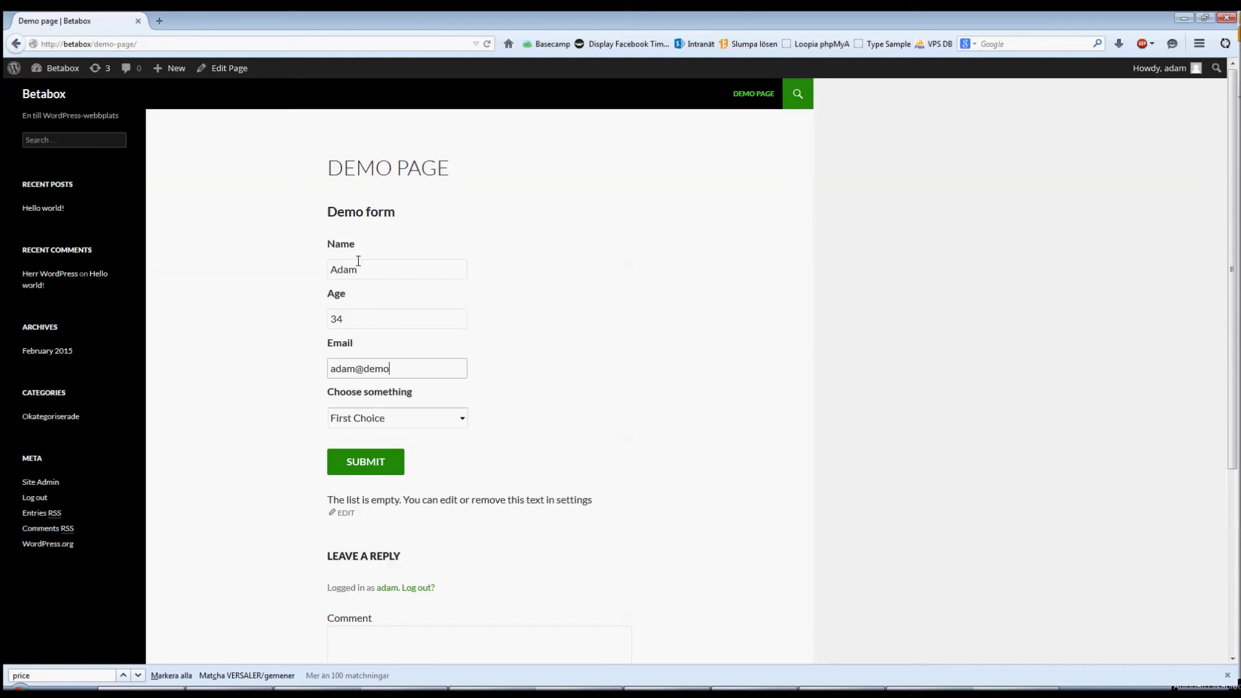
key(Tab)
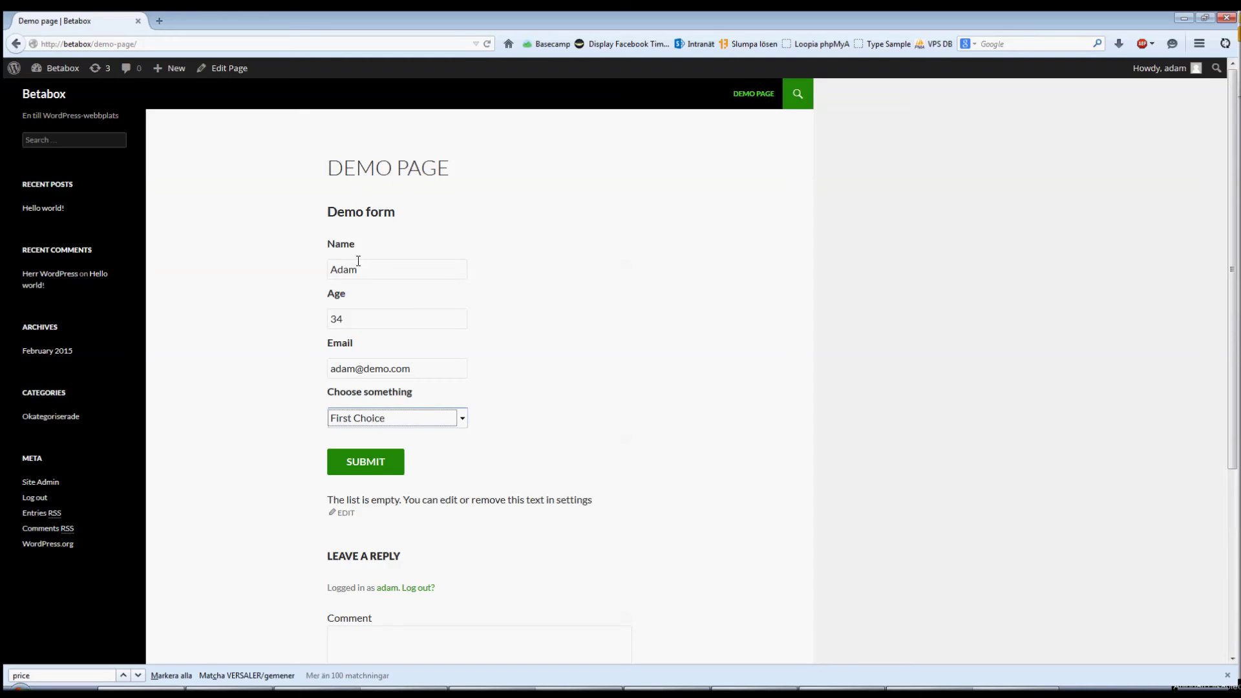
key(Down)
key(Down)
click(385, 460)
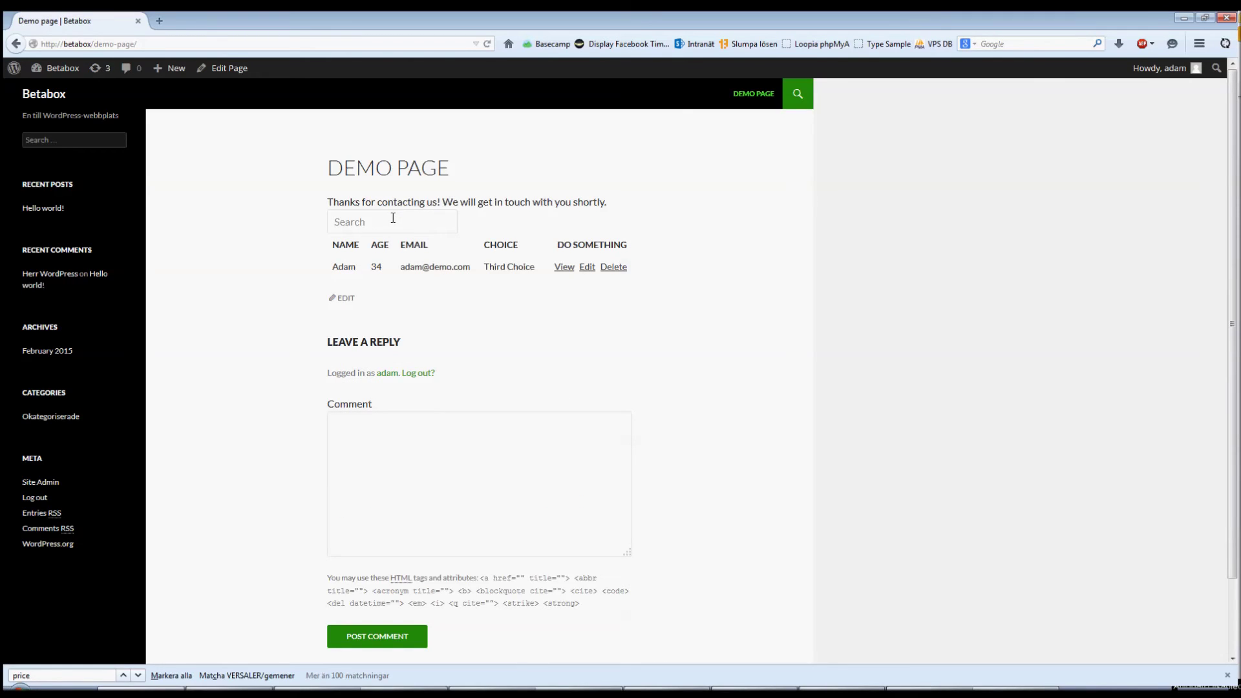
Reload the page and submit a second entry with a first name, age 54, an e-mail address and "First Choice"
click(192, 43)
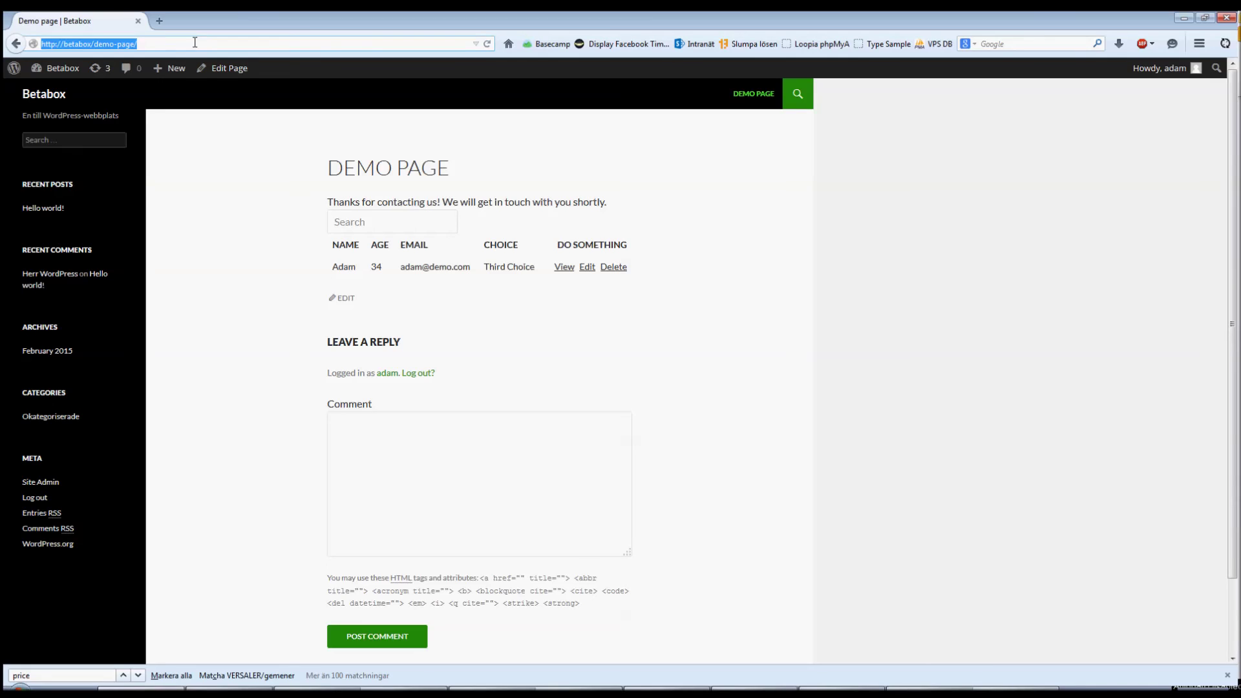
key(Return)
click(356, 266)
text(John)
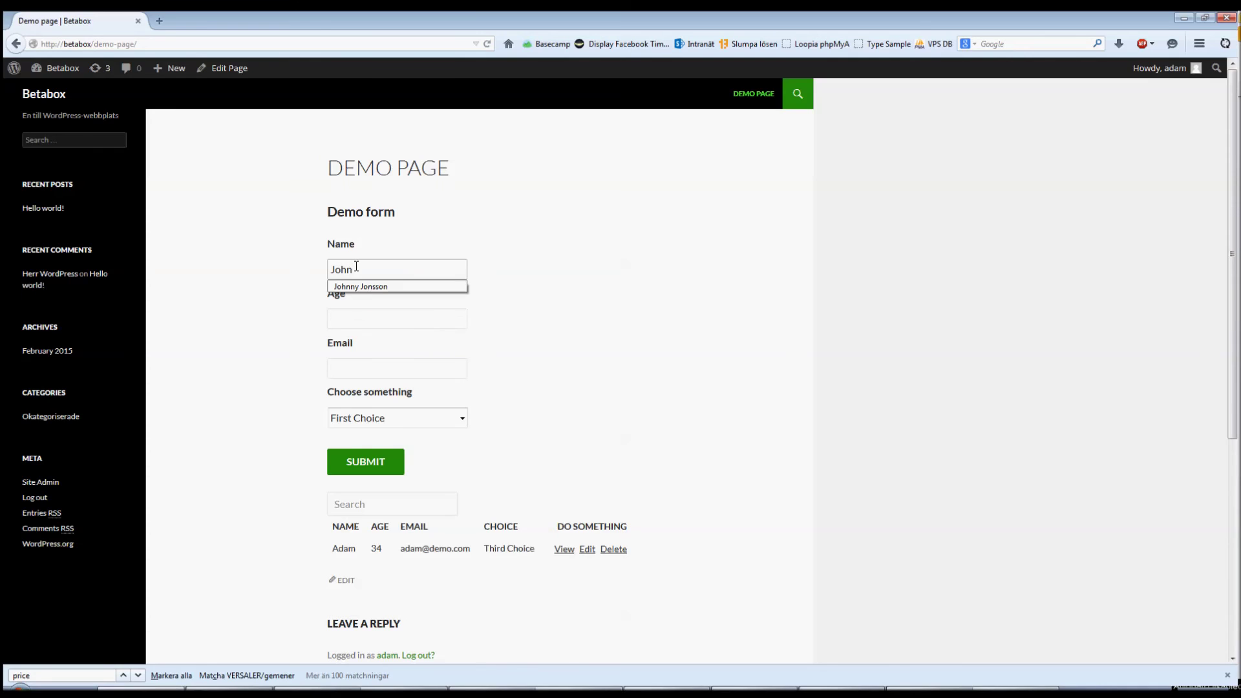
key(Tab)
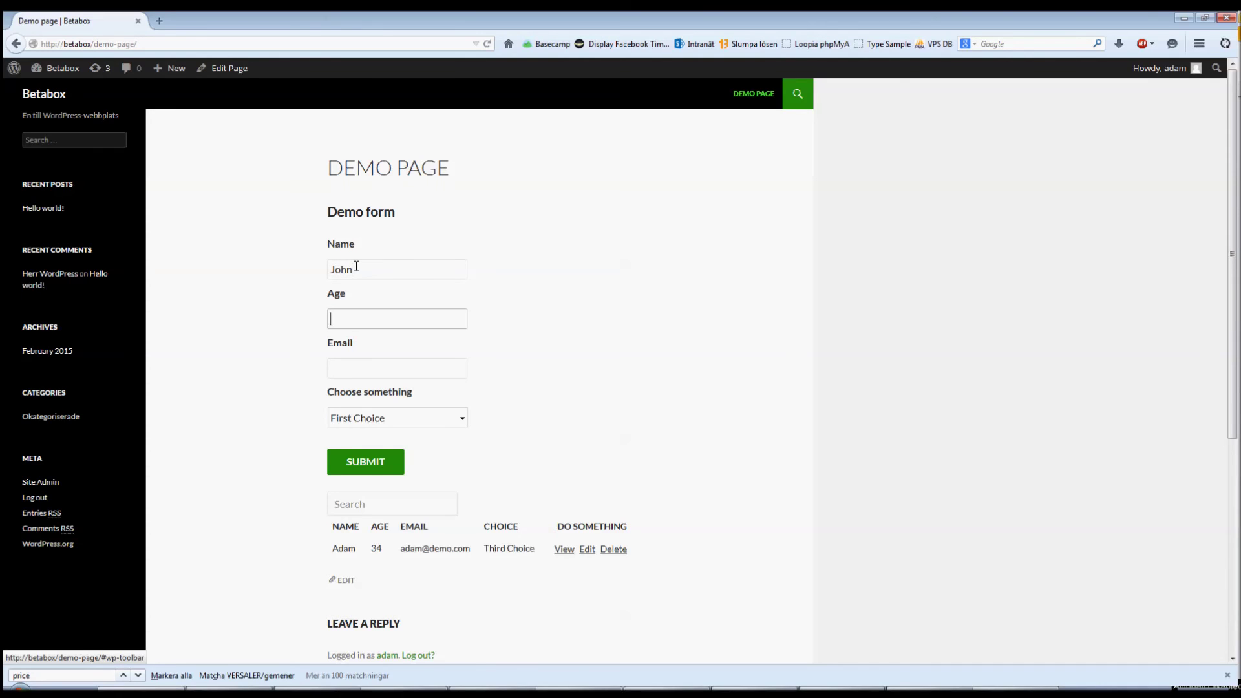
text(54)
key(Tab)
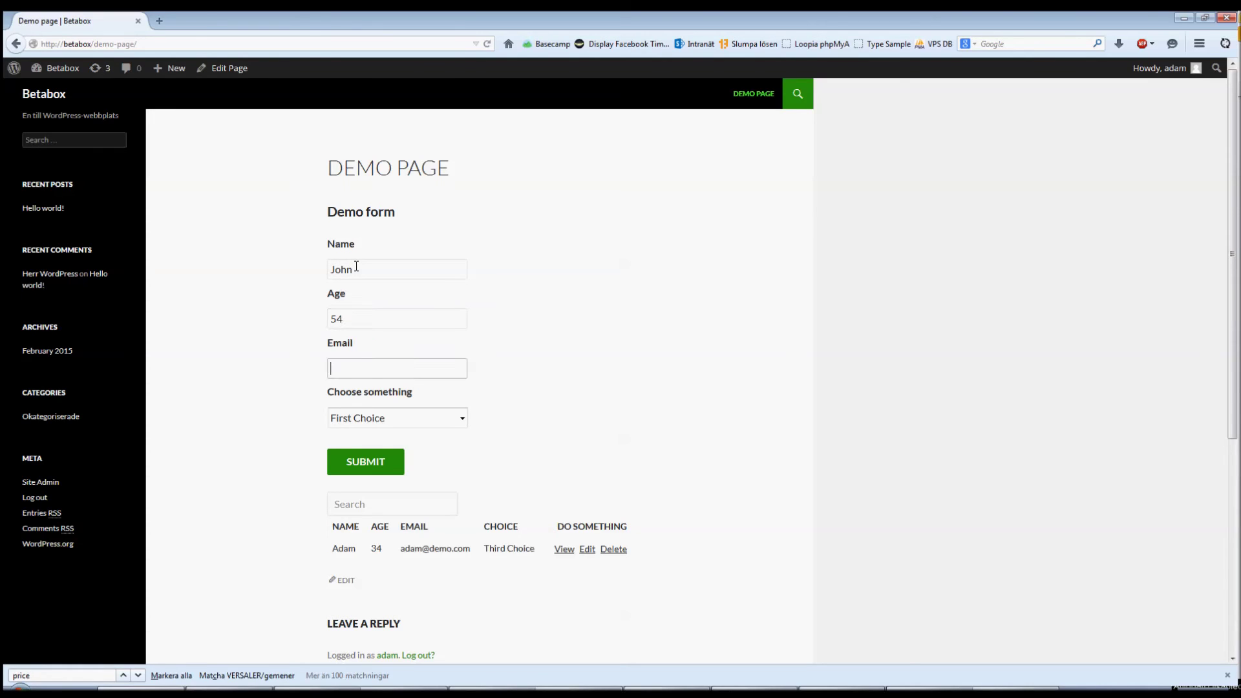
text(john)
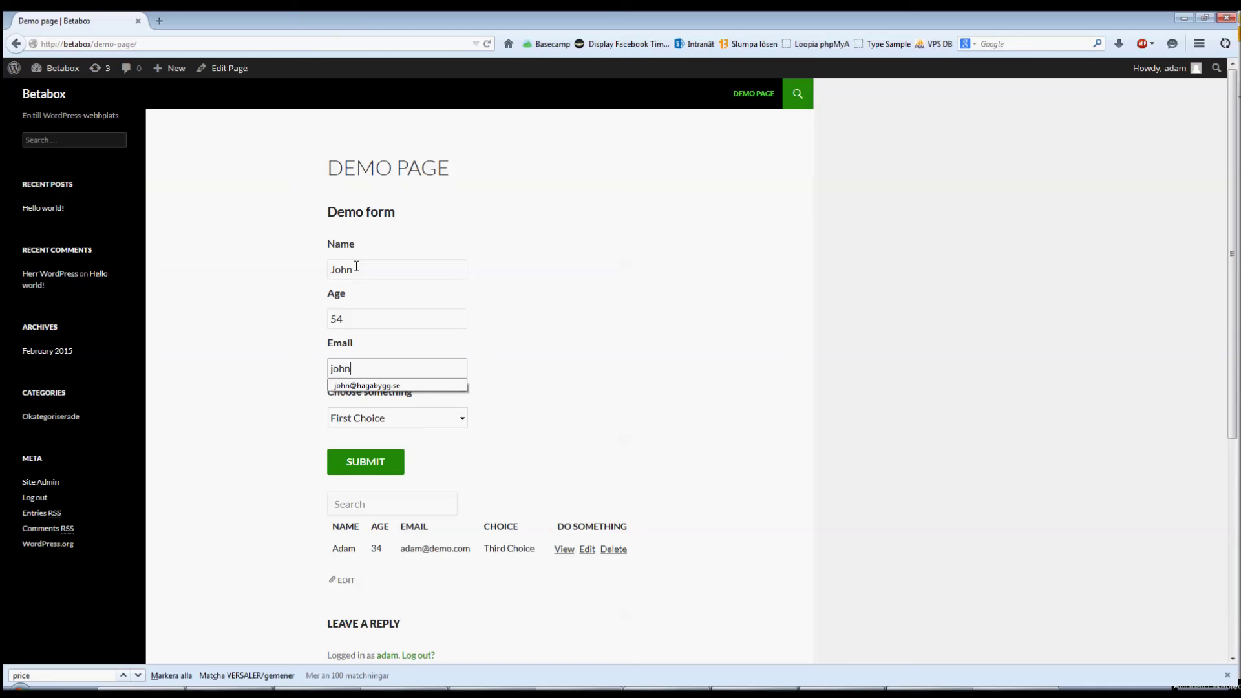
text(@test.com)
key(Tab)
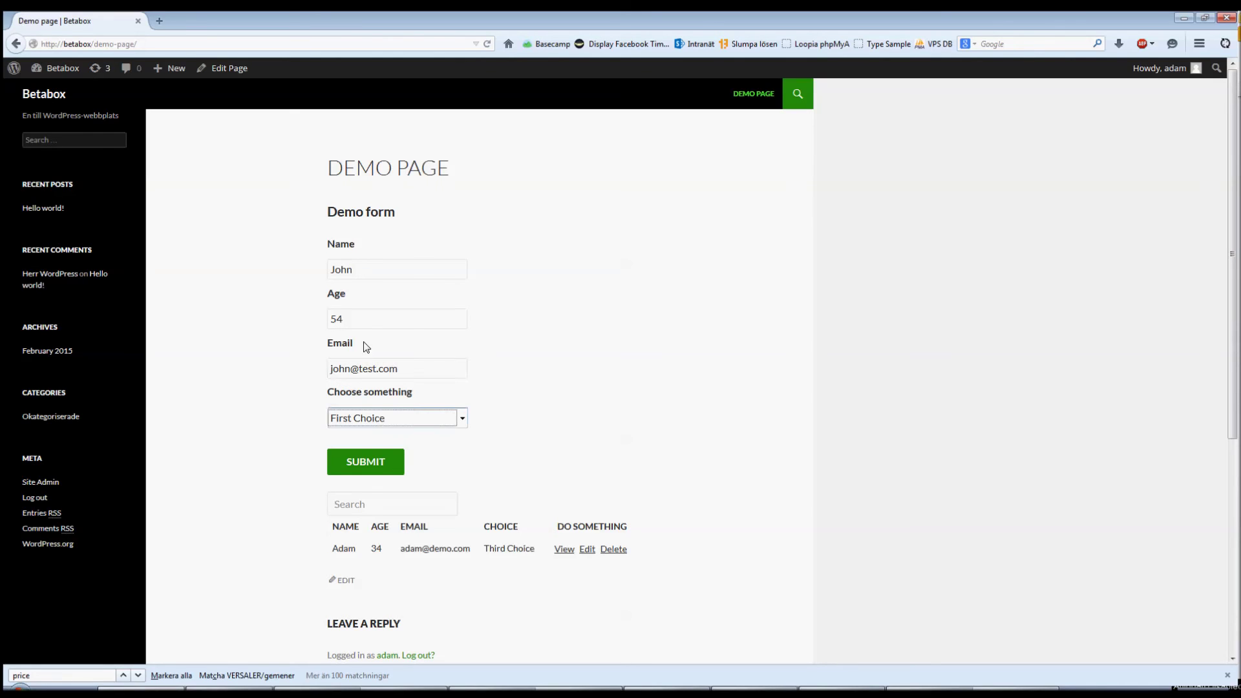
click(372, 464)
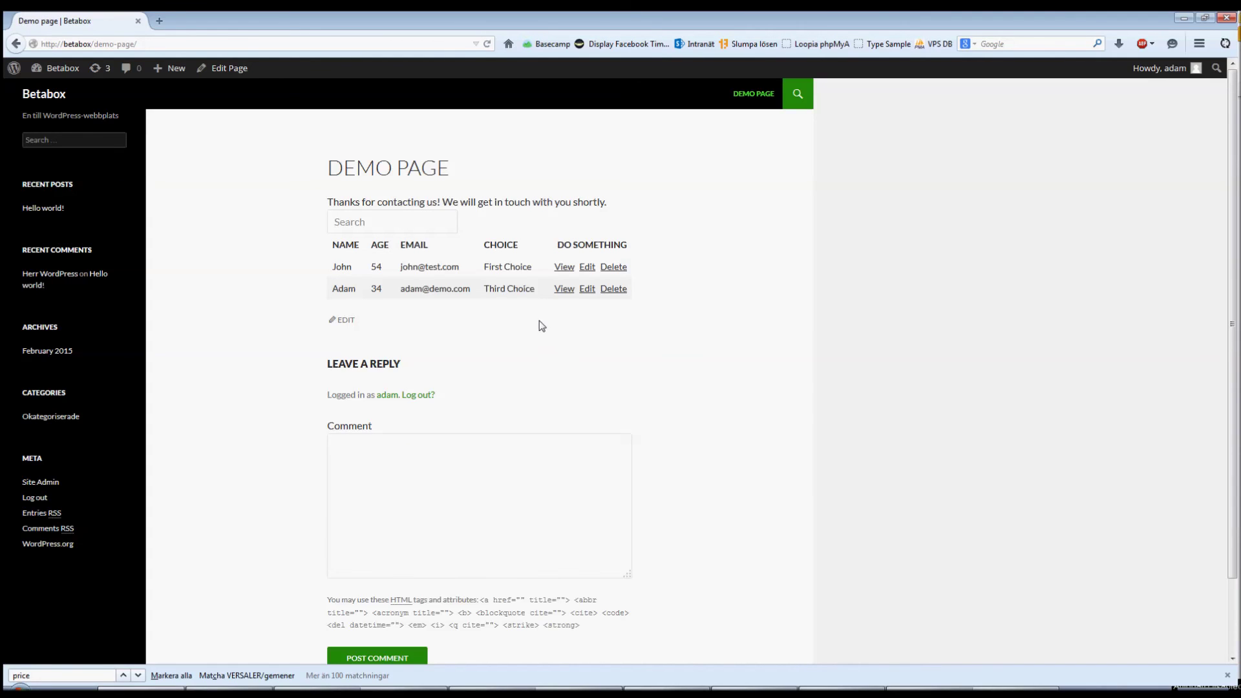
Reload the page and edit the age 54 entry, extending its name with "ny" and choosing "Second Choice", and update it
click(245, 45)
key(Return)
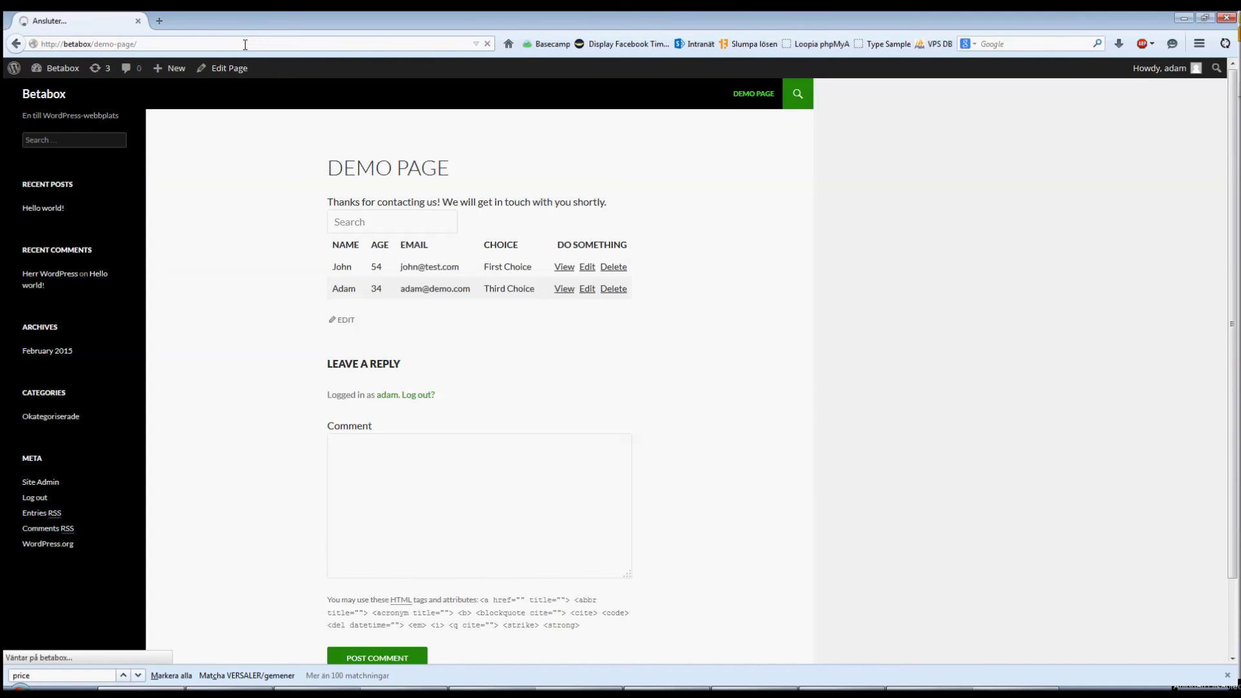
scroll(548, 380, down, 3)
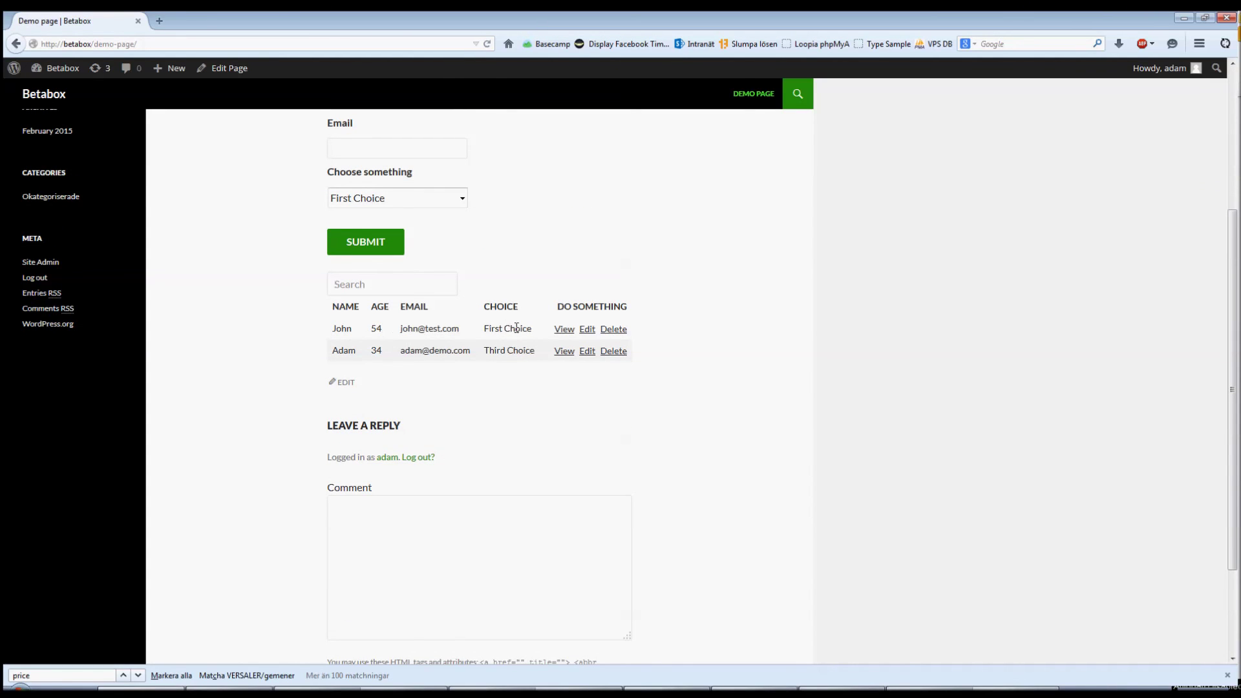
click(588, 331)
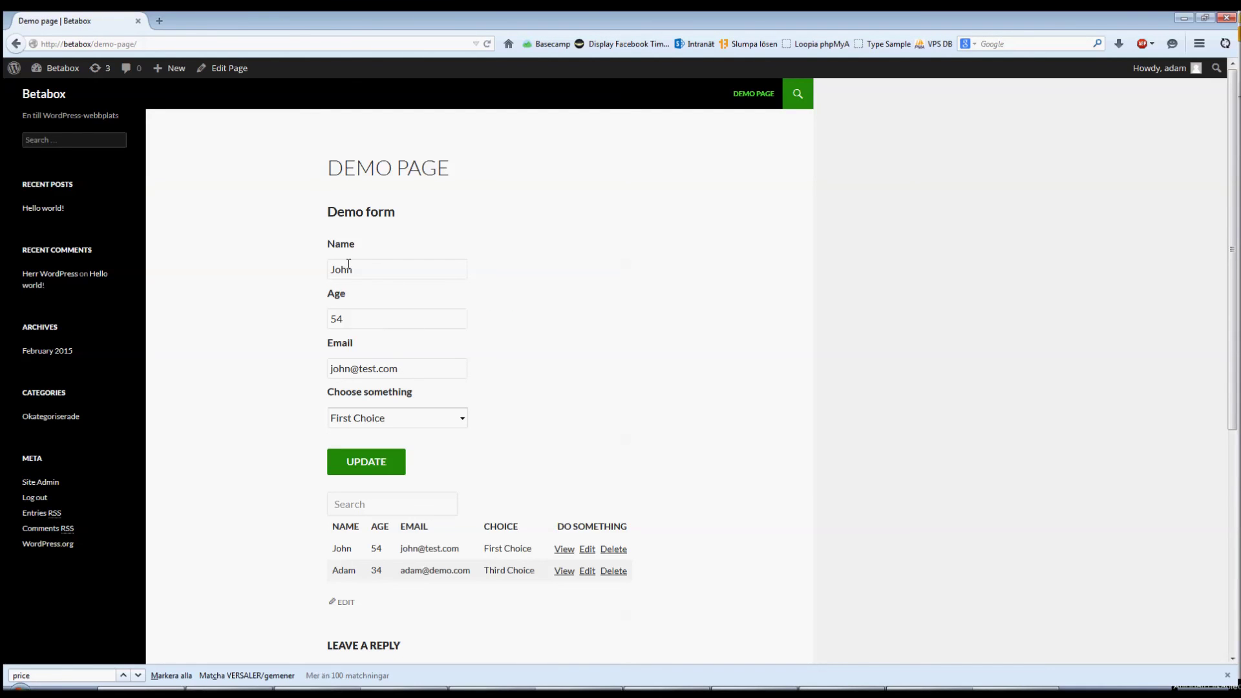
click(370, 271)
text(ny)
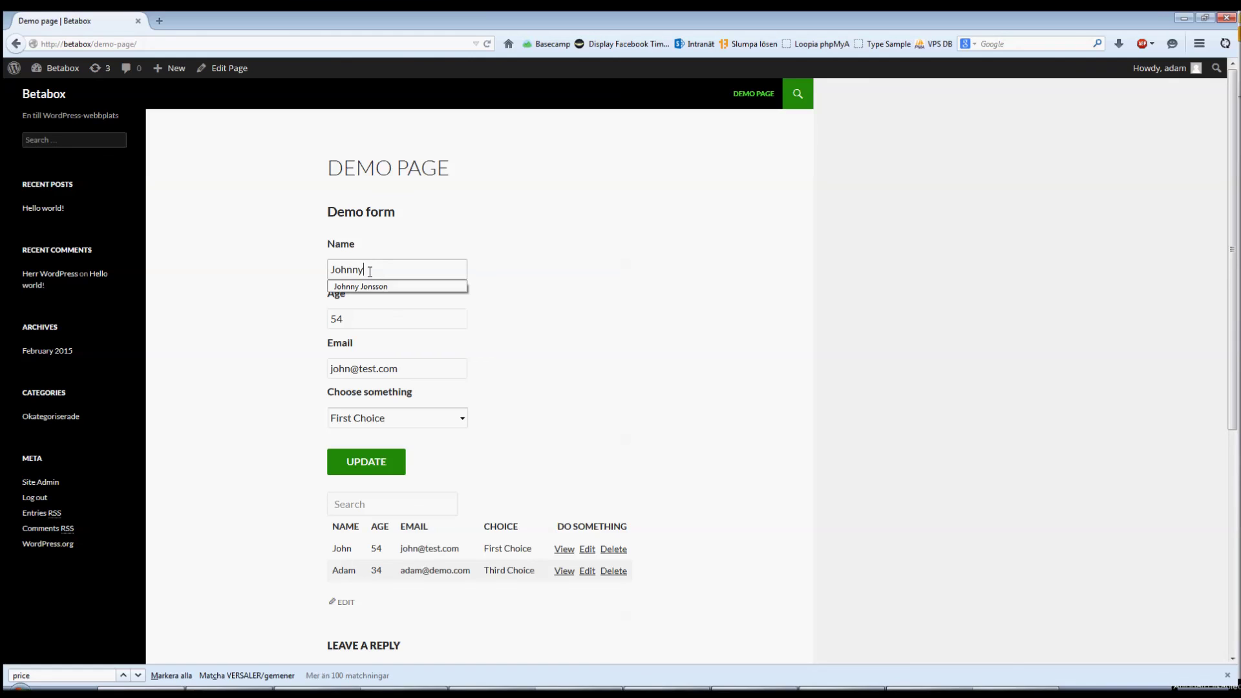
click(511, 355)
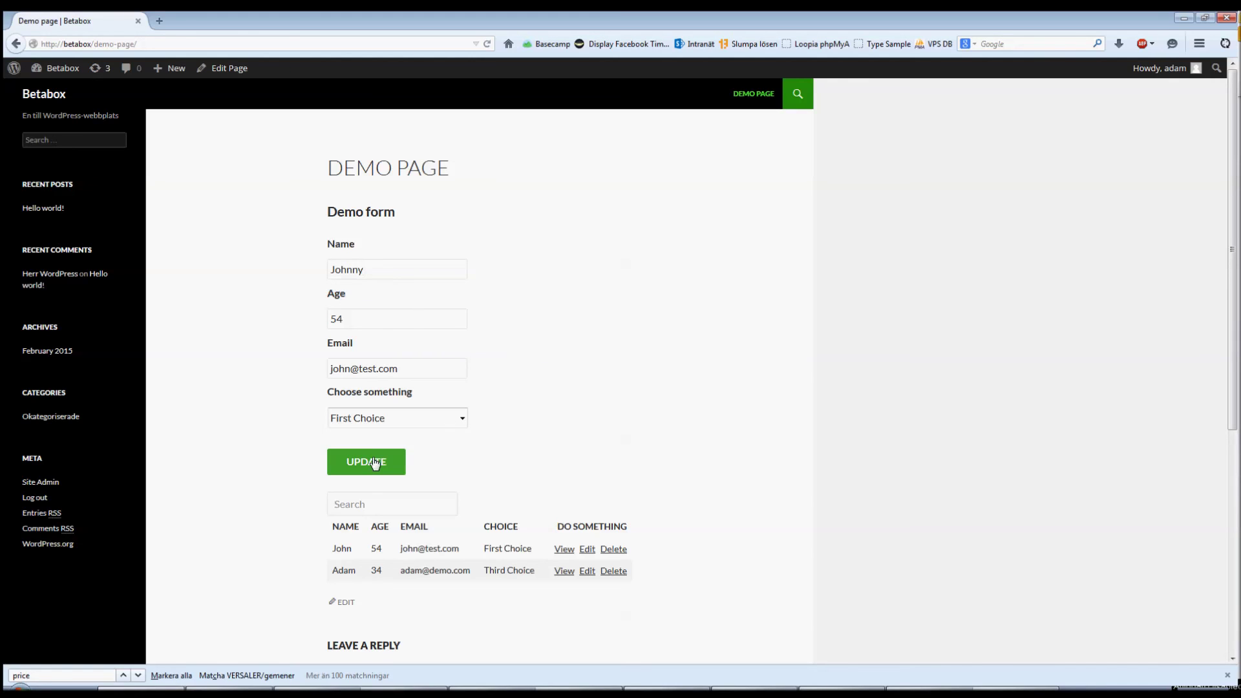
click(373, 419)
click(371, 449)
scroll(574, 450, down, 3)
scroll(574, 451, down, 1)
click(368, 315)
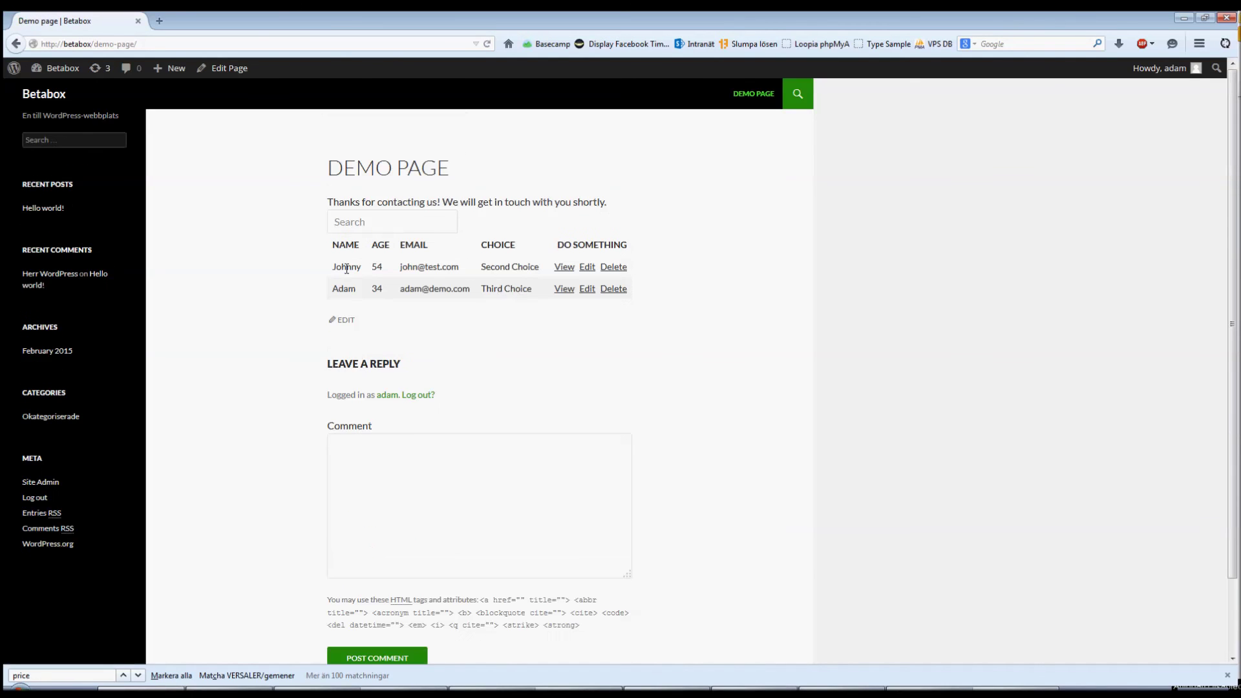
Delete the age 34 entry from the list and view the details of the age 54 entry
drag(331, 268, 639, 279)
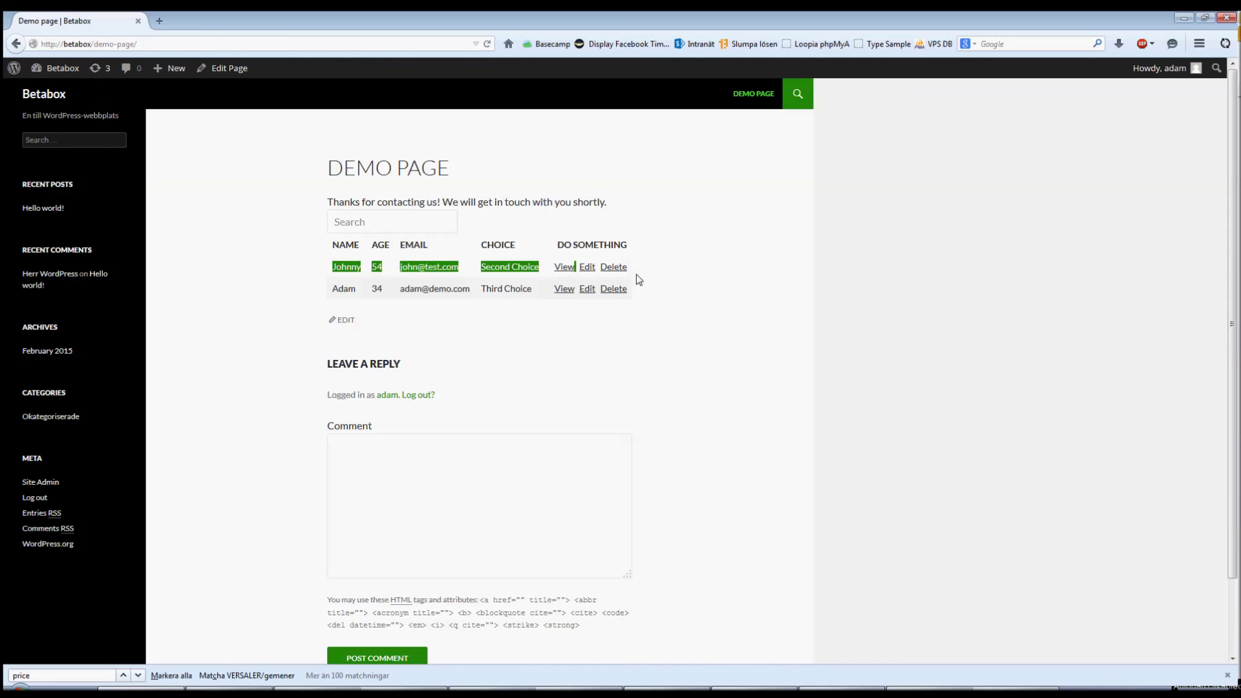
click(650, 279)
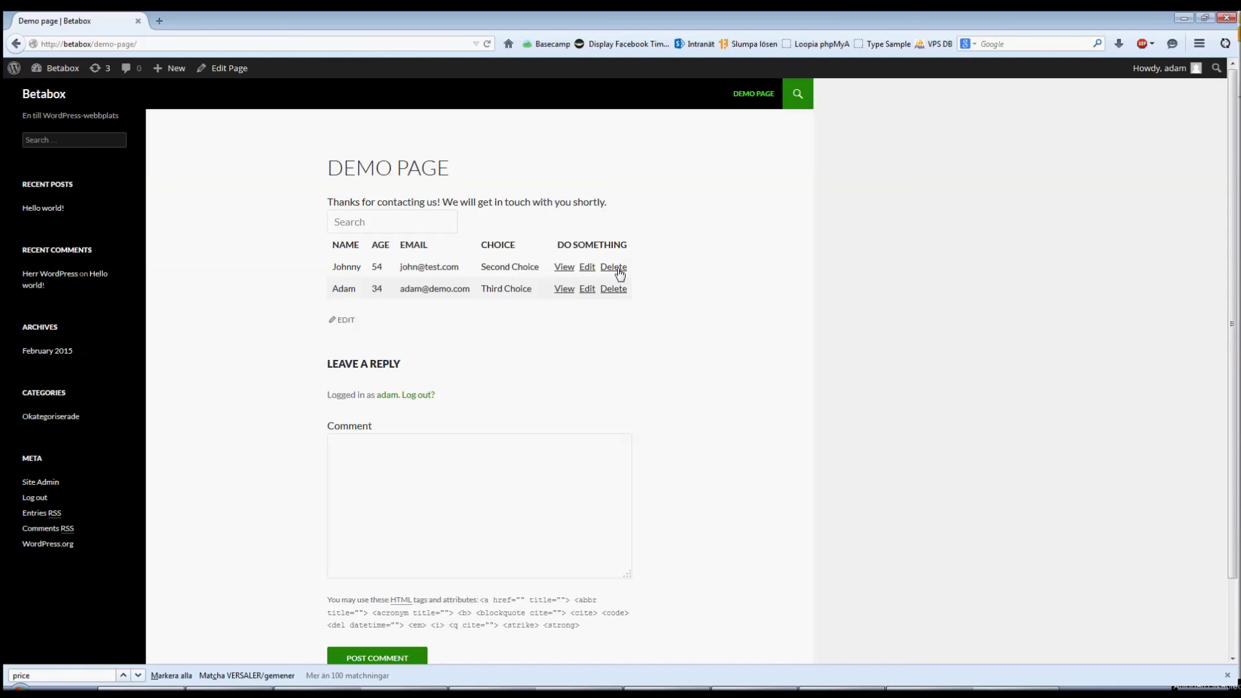
click(617, 290)
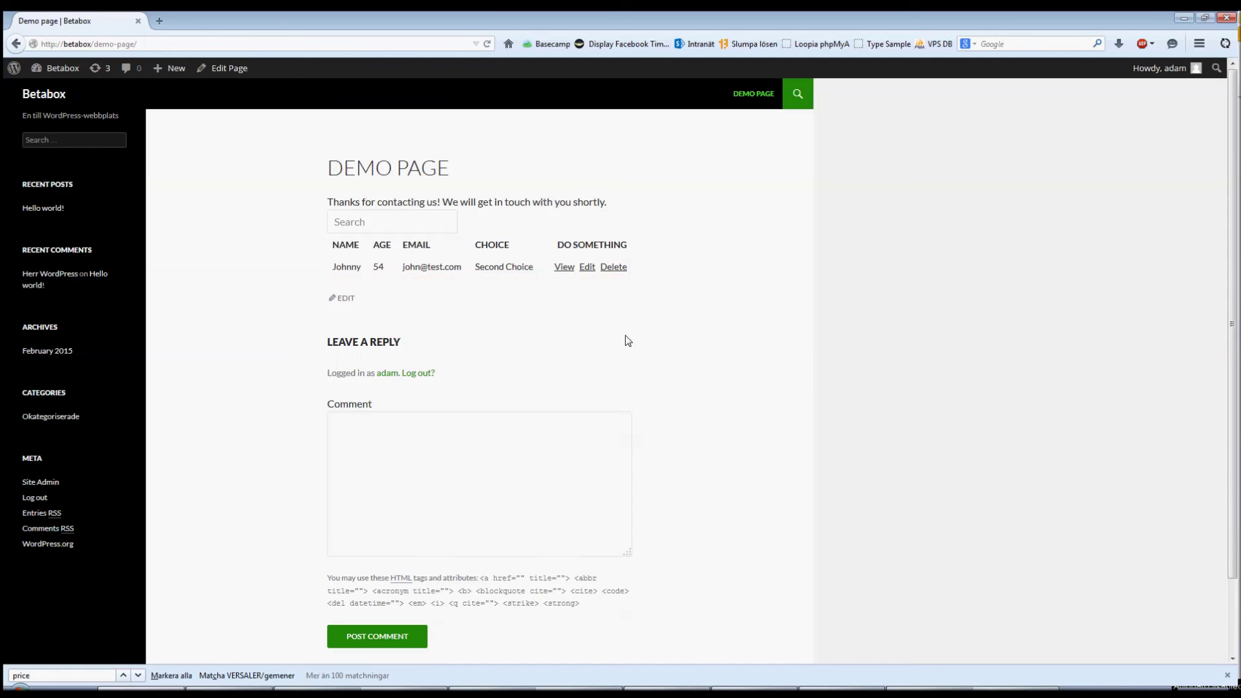
click(564, 268)
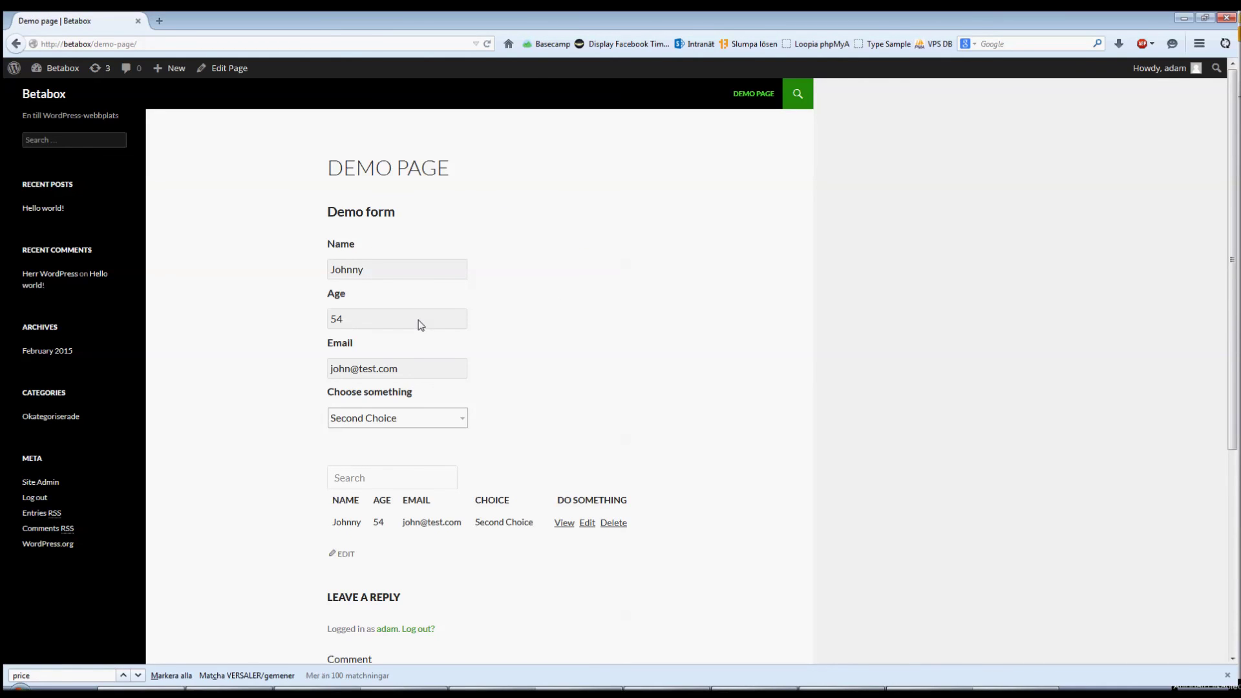
scroll(594, 380, down, 2)
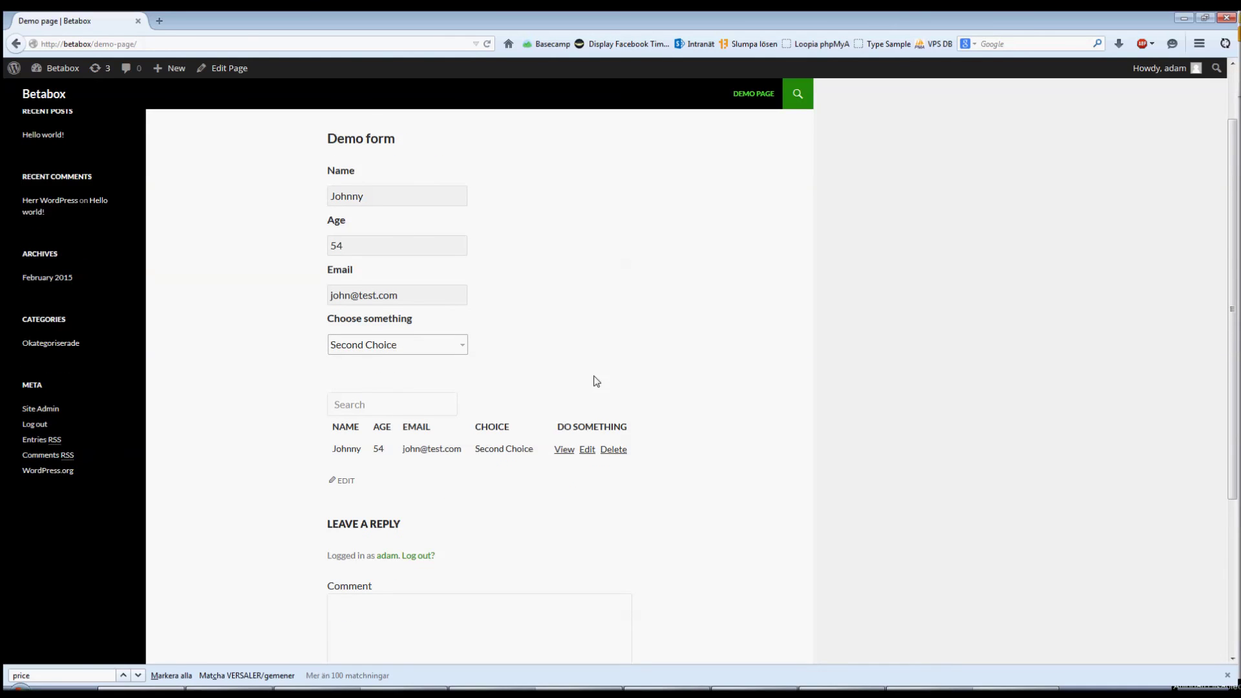